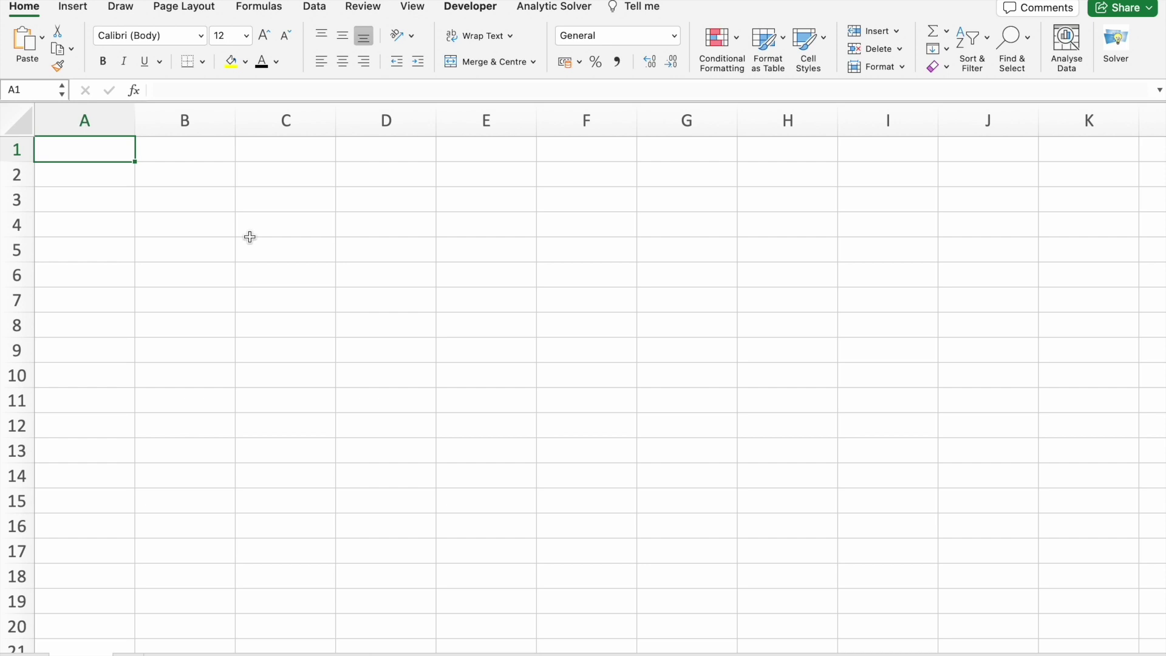
# Step: Switch from the empty workbook to the Microsoft Support STOCKHISTORY function page in the browser
pyautogui.hotkey('ctrl', 'Right')
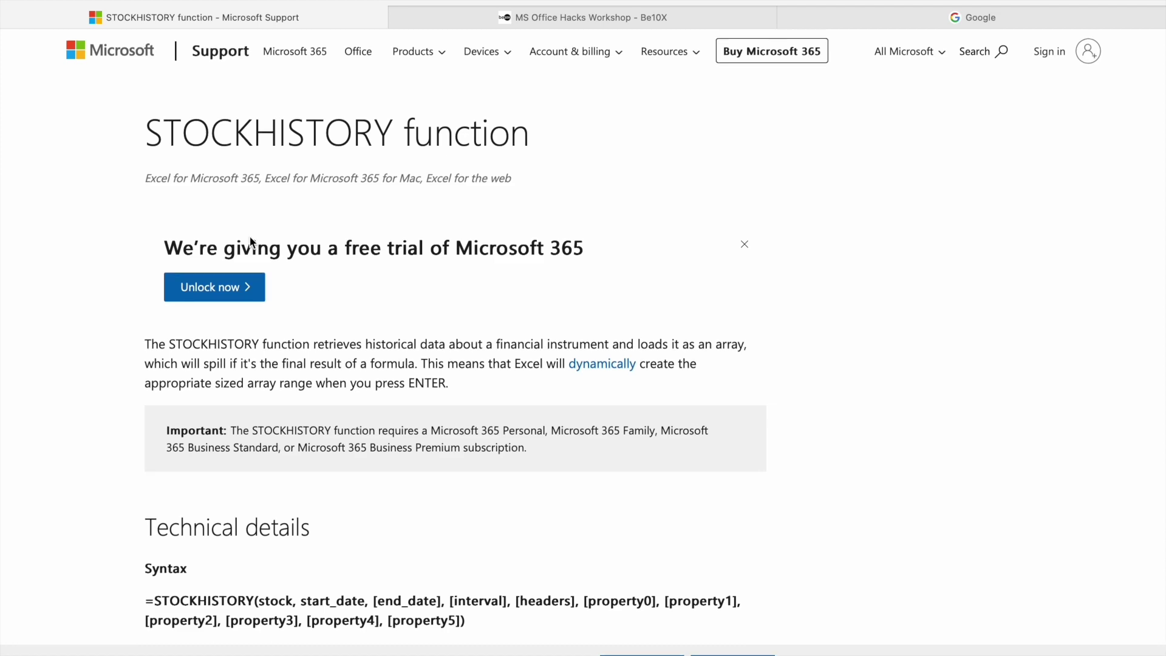
# Step: Scroll to the Syntax section and highlight the STOCKHISTORY formula line
pyautogui.scroll(-6, 251, 242)
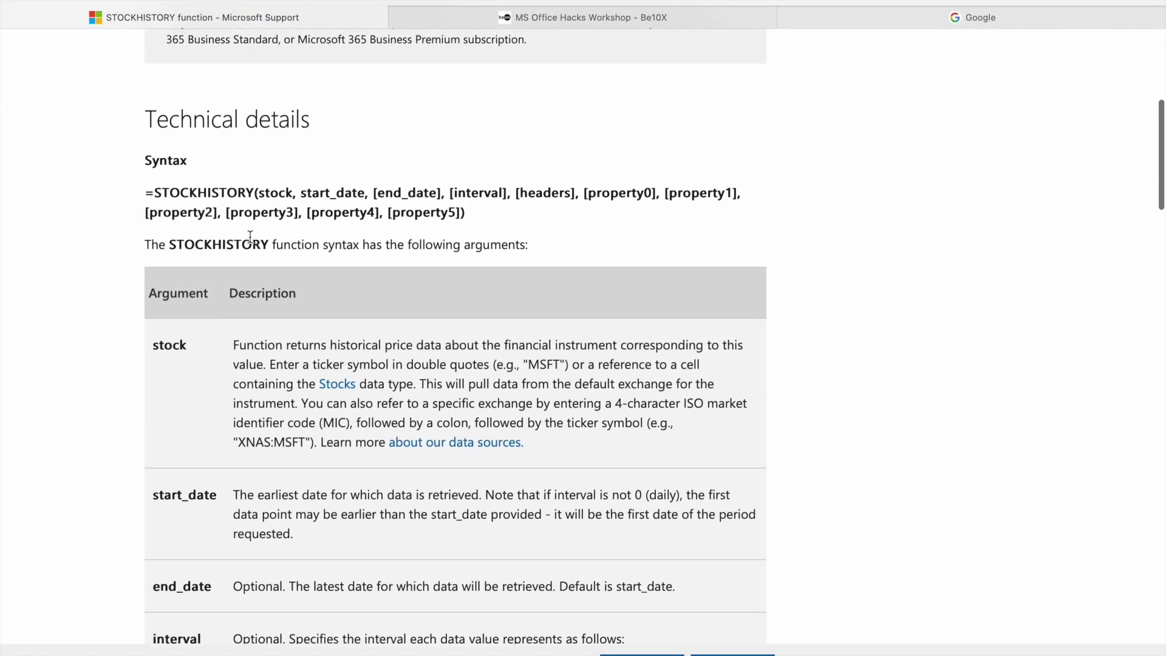
pyautogui.scroll(6, 243, 234)
pyautogui.moveTo(148, 117); pyautogui.dragTo(542, 136)
pyautogui.scroll(-2, 543, 140)
pyautogui.scroll(-5, 542, 138)
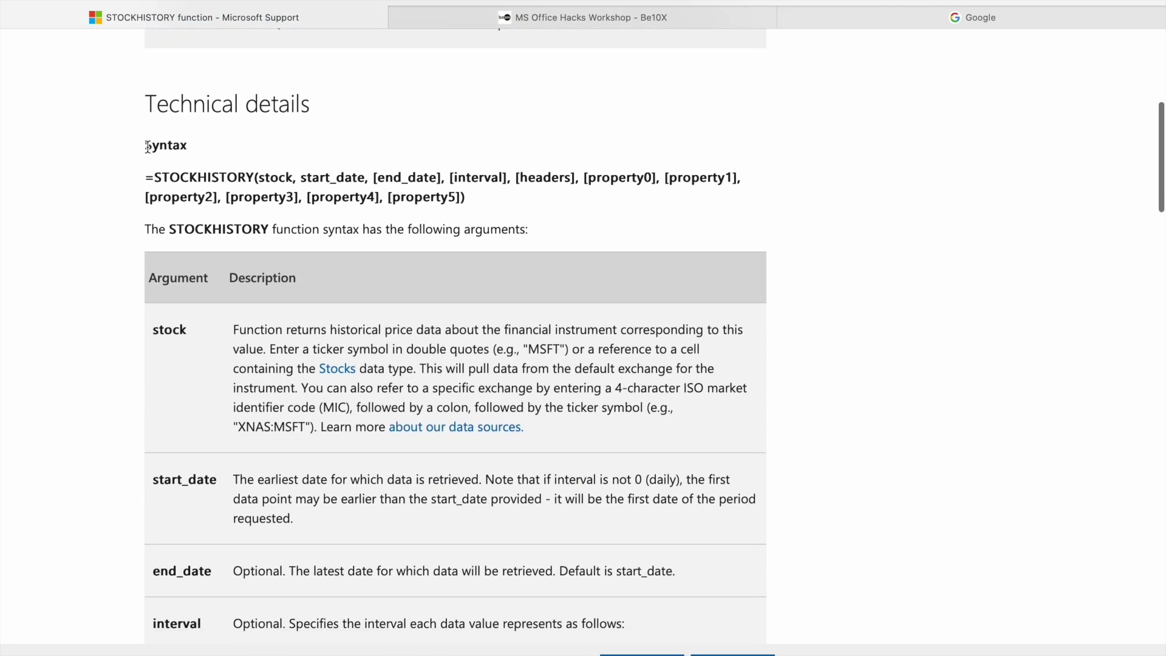
pyautogui.moveTo(147, 147); pyautogui.dragTo(470, 202)
pyautogui.click(470, 203)
# Step: Point out the stock, start_date, interval and headers arguments in the syntax
pyautogui.doubleClick(270, 178)
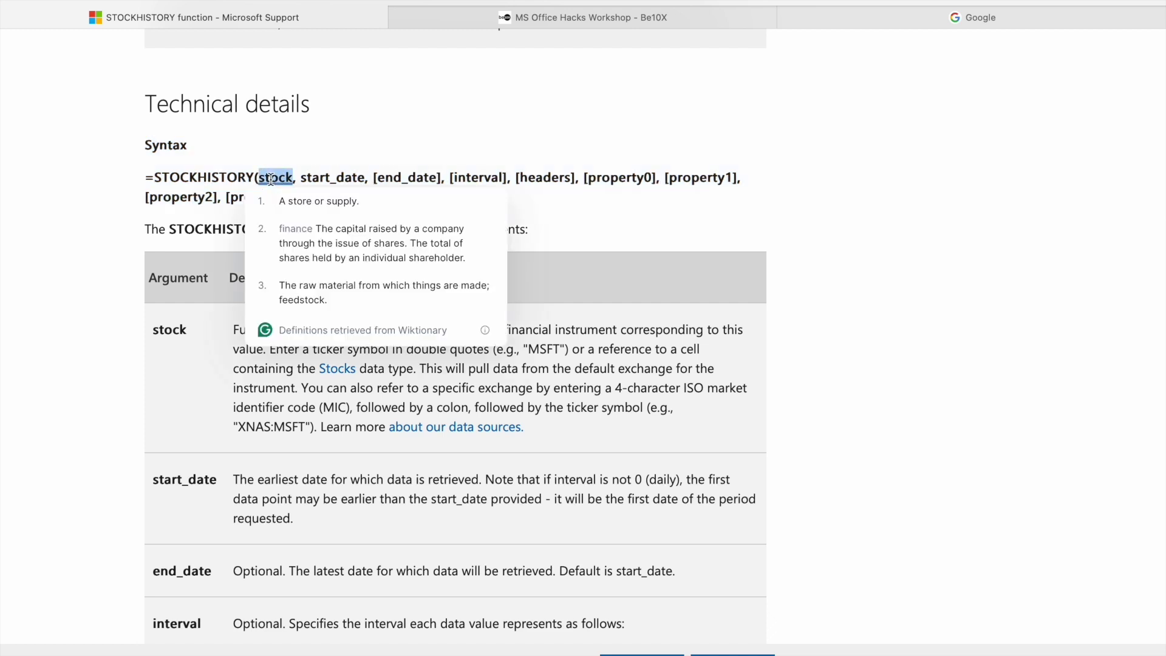
pyautogui.click(307, 164)
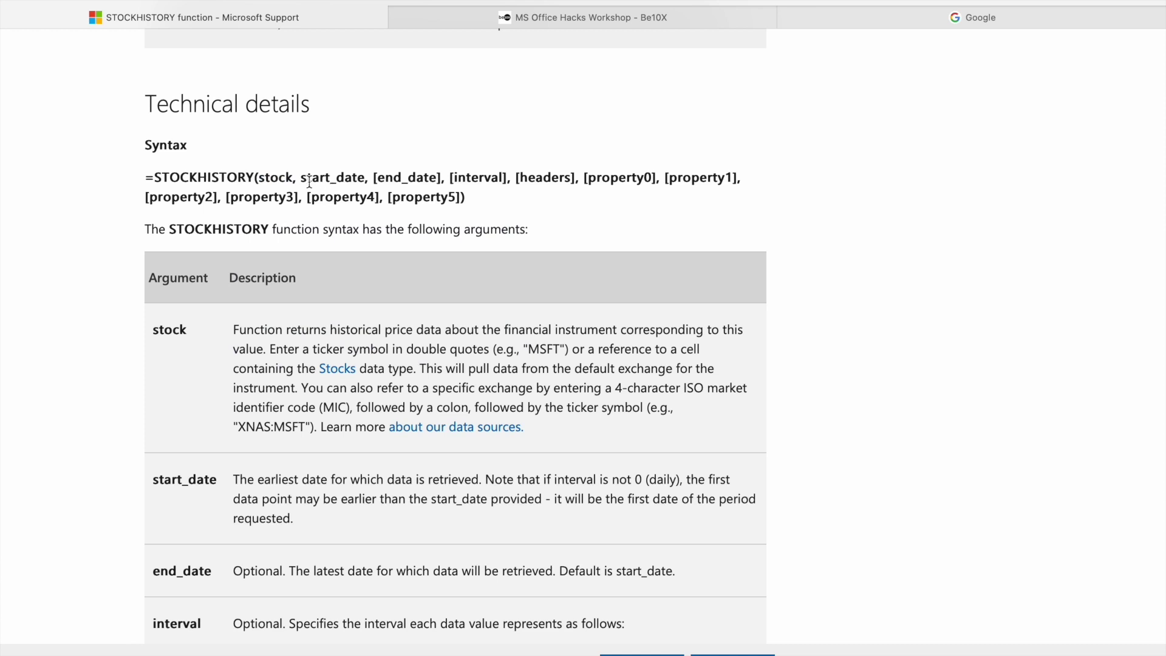
pyautogui.moveTo(300, 177); pyautogui.dragTo(442, 178)
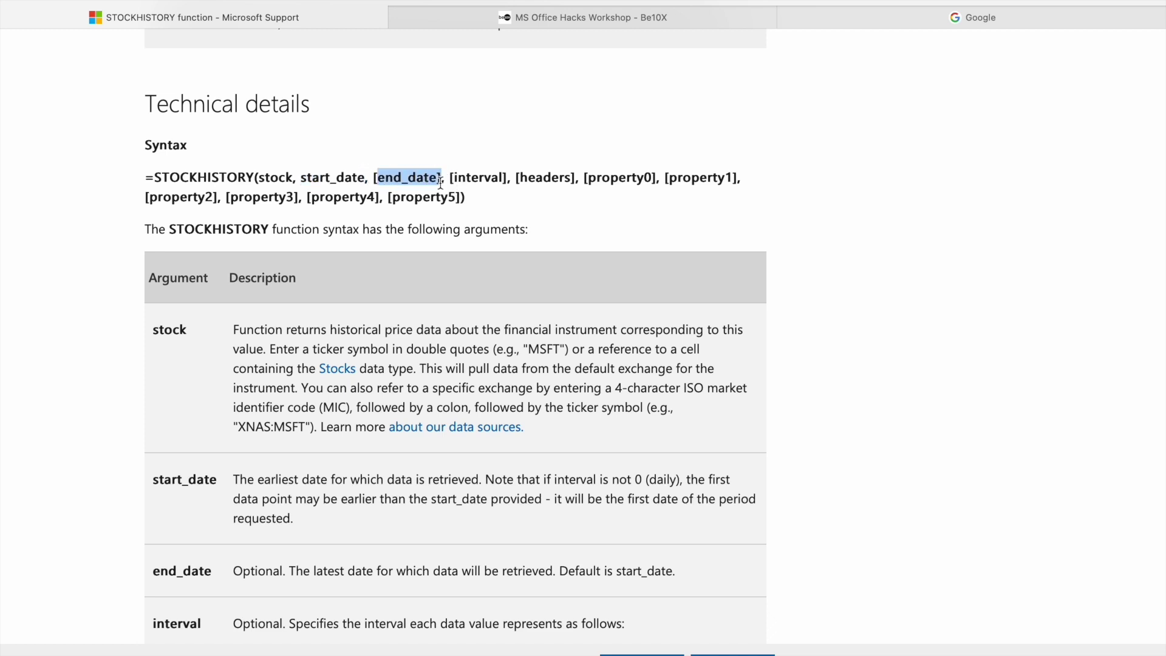
pyautogui.doubleClick(474, 177)
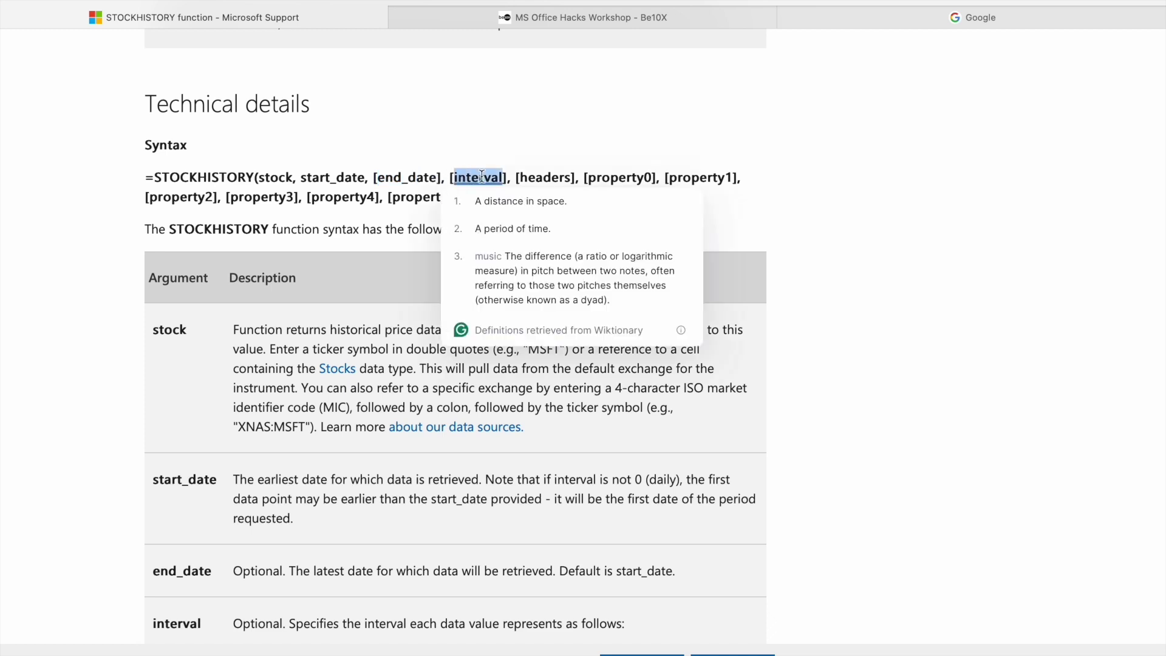
pyautogui.click(543, 176)
pyautogui.doubleClick(543, 176)
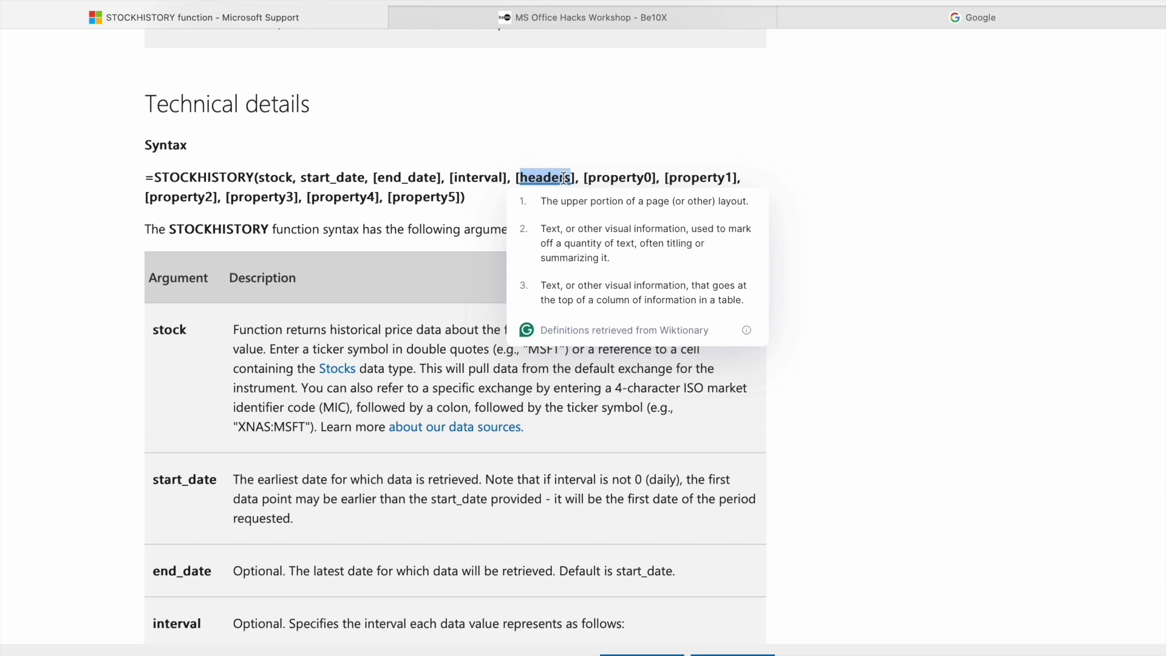
# Step: Point out the property0 argument and the Date property code in the argument table
pyautogui.doubleClick(619, 176)
pyautogui.scroll(-1, 604, 179)
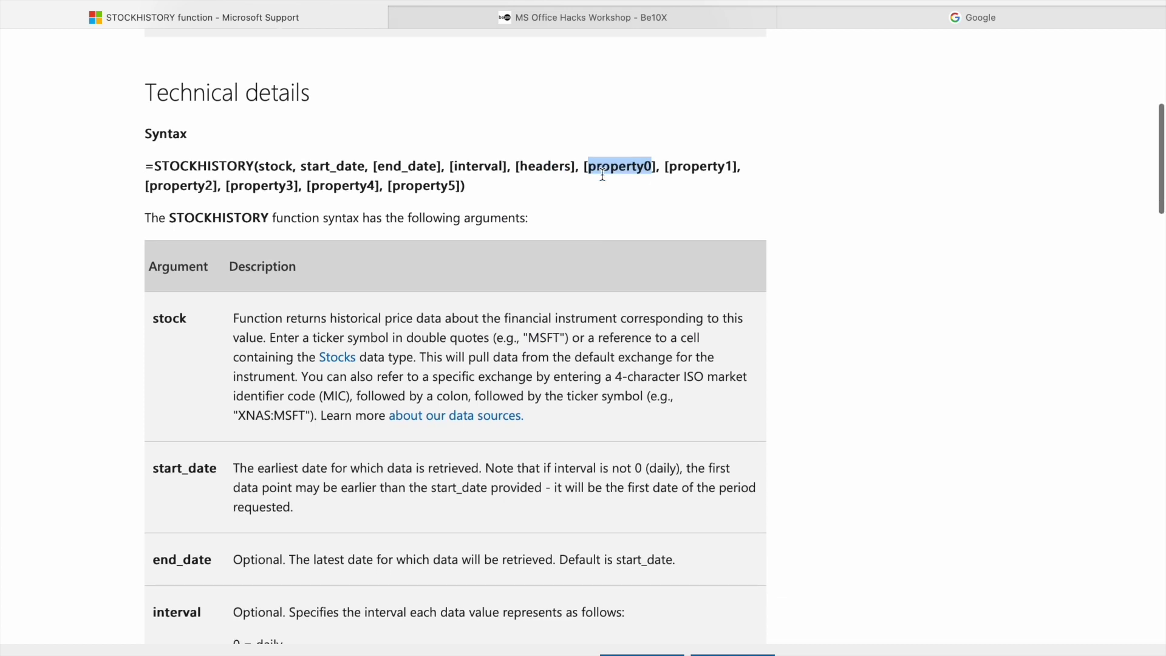
pyautogui.scroll(-10, 603, 178)
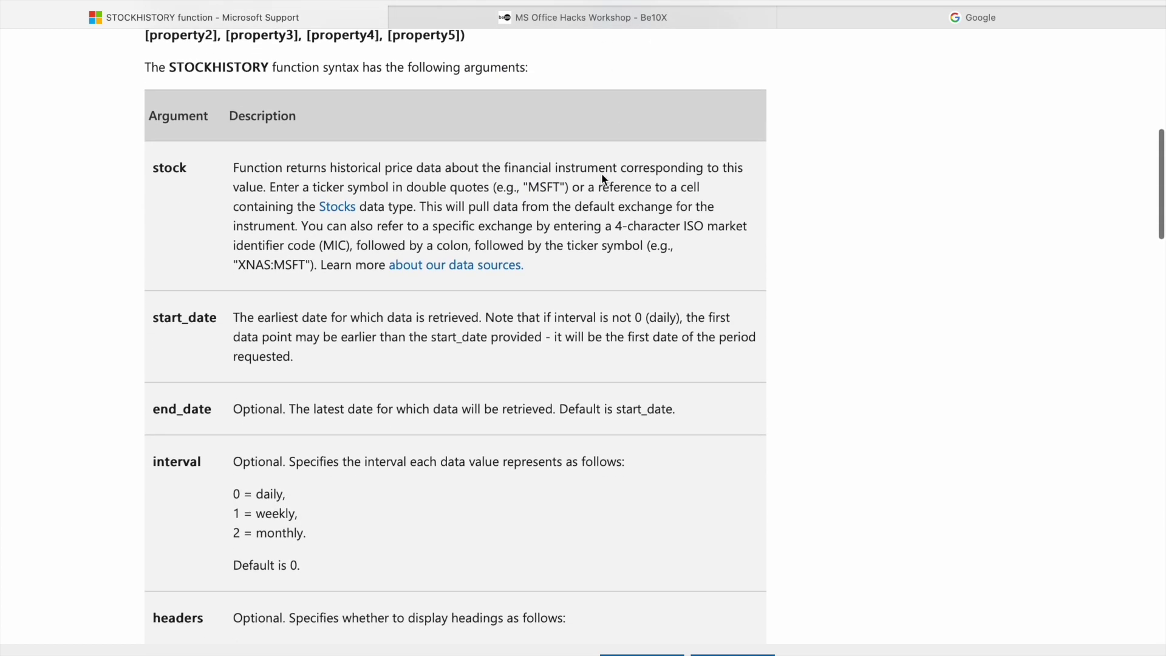
pyautogui.scroll(-5, 311, 474)
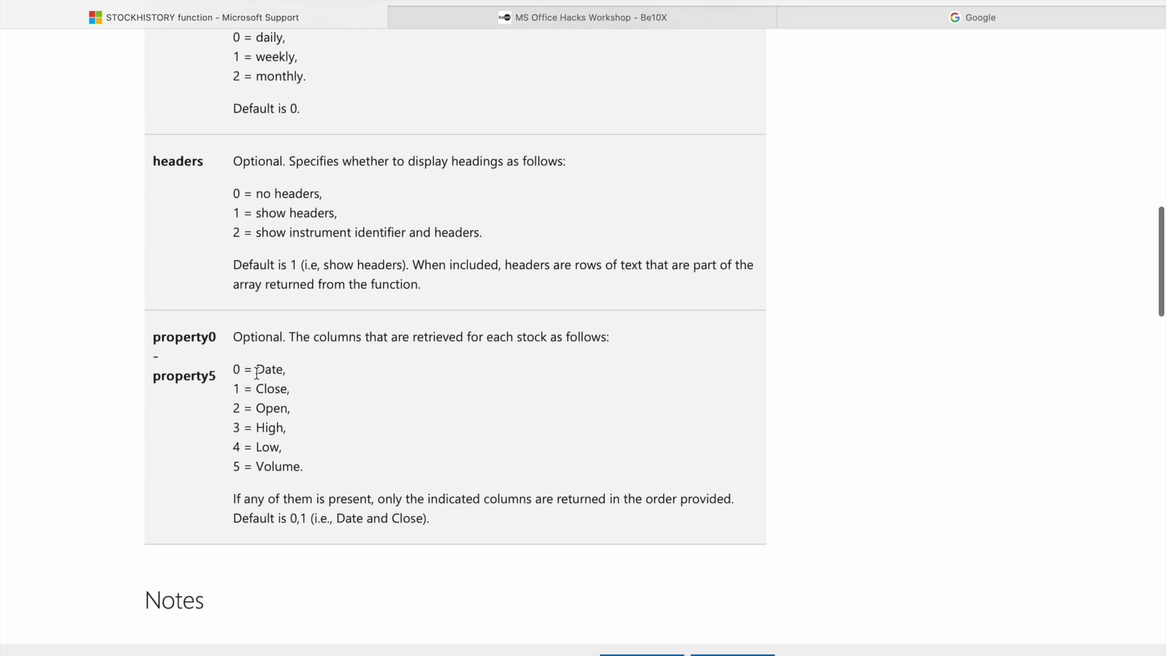
pyautogui.doubleClick(258, 372)
pyautogui.click(282, 389)
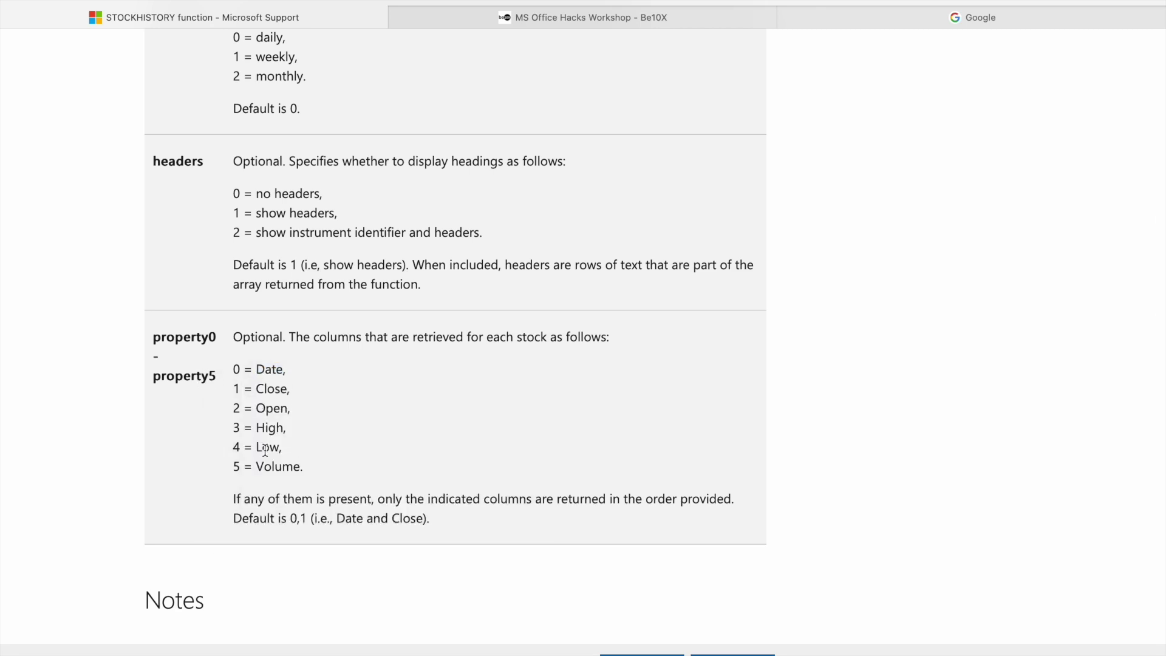
# Step: Scroll back up to the top of the STOCKHISTORY help page
pyautogui.scroll(-15, 294, 469)
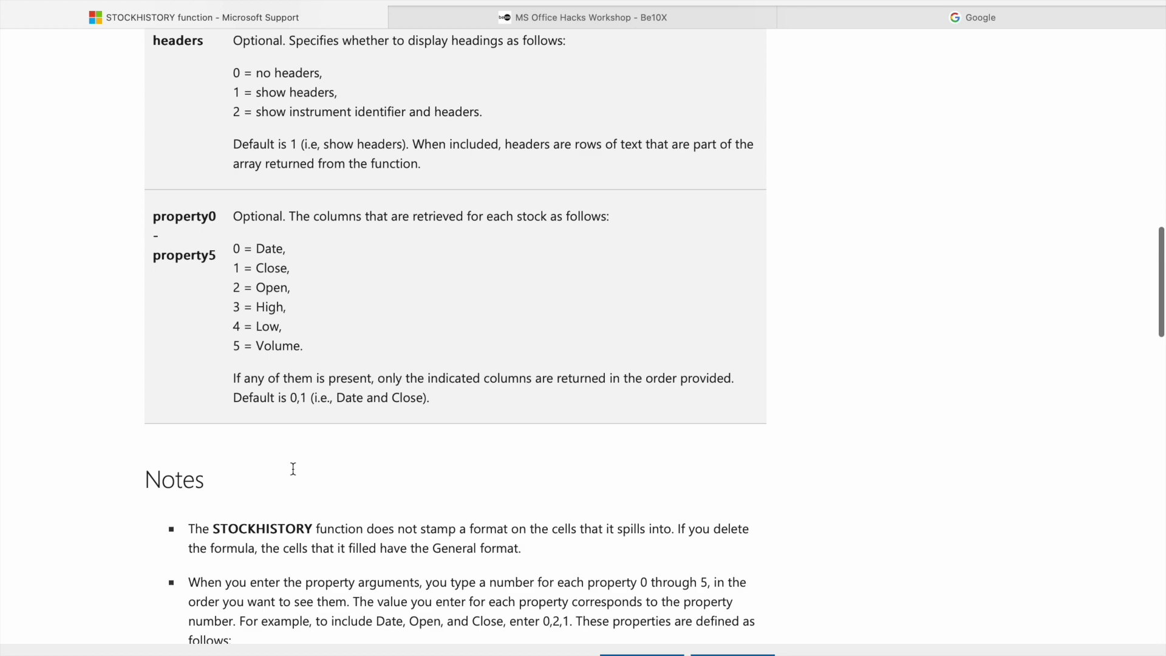
pyautogui.scroll(5, 293, 468)
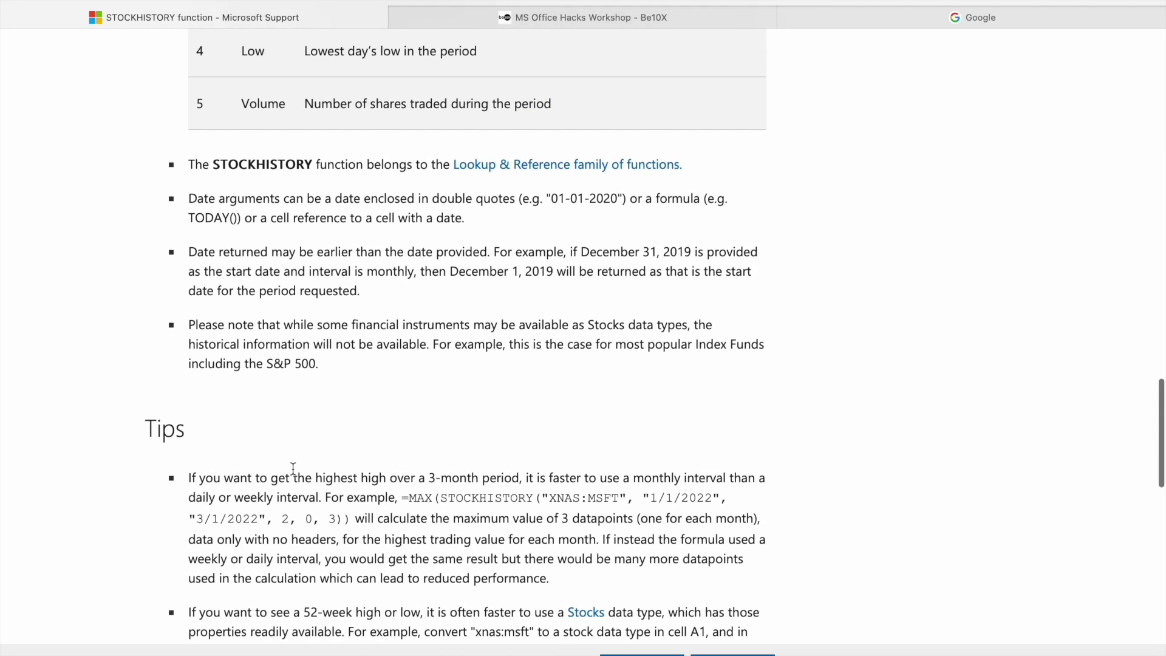
pyautogui.scroll(10, 292, 469)
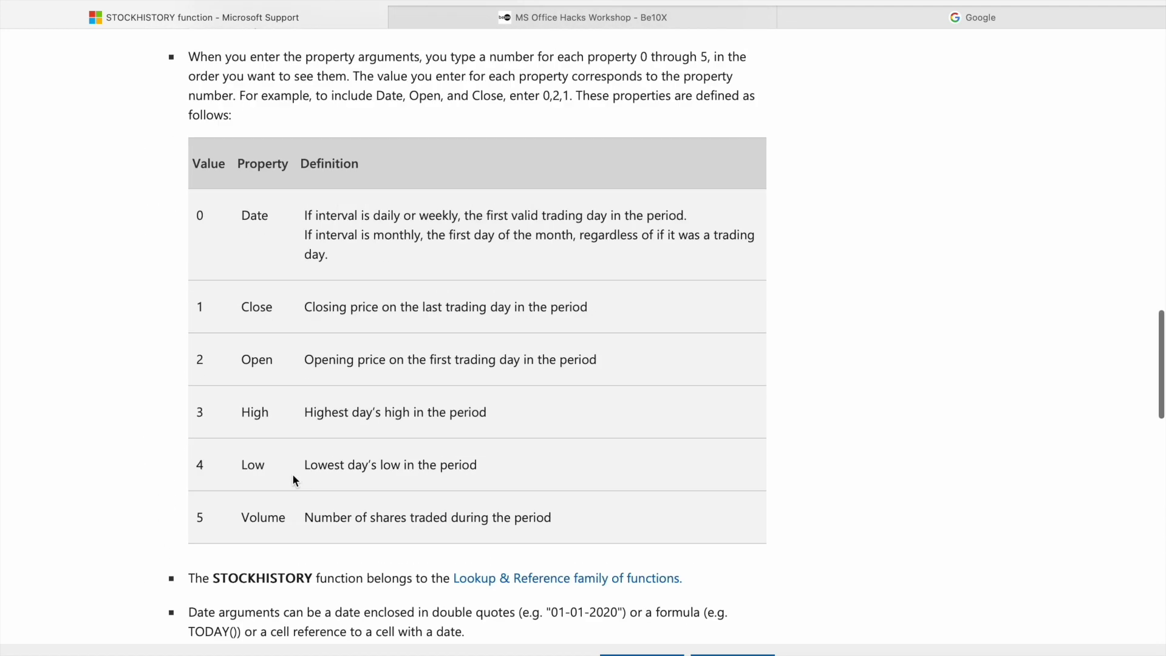
pyautogui.scroll(15, 293, 480)
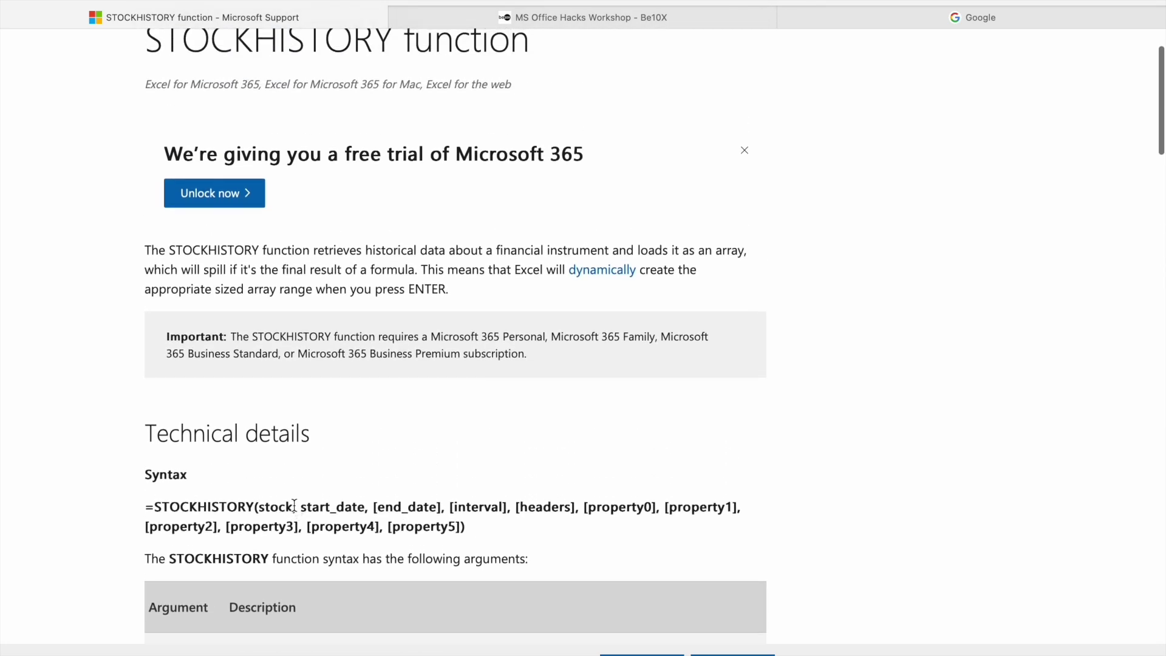
pyautogui.scroll(3, 294, 507)
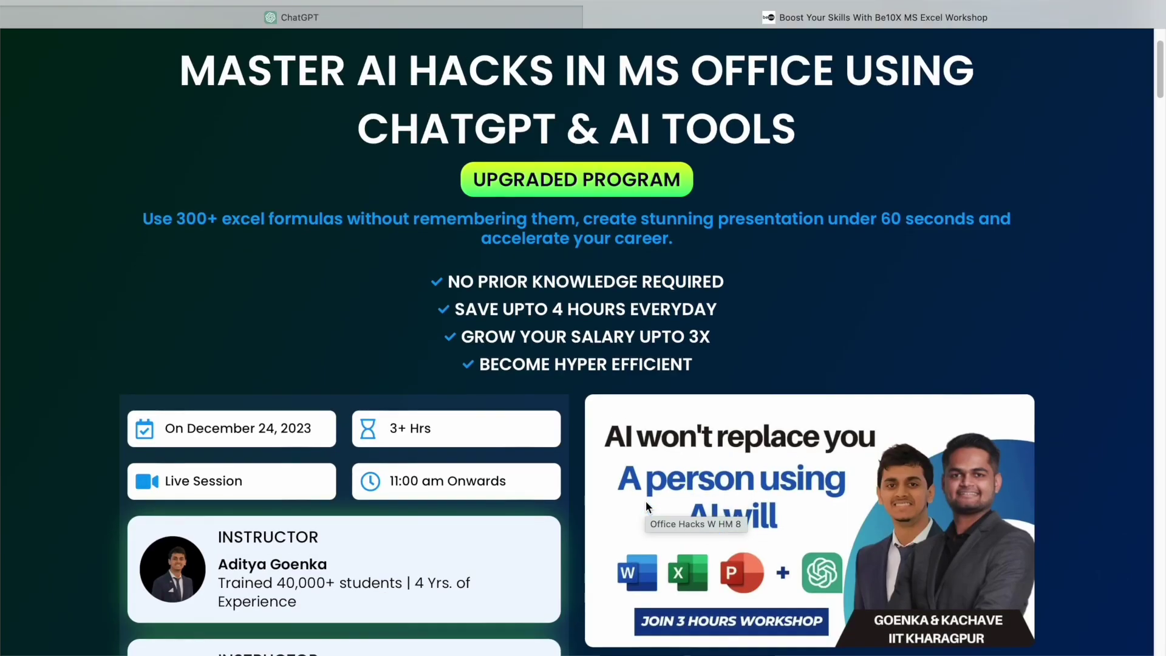
# Step: Scroll down through the Be10X workshop participant review cards
pyautogui.scroll(-1, 647, 501)
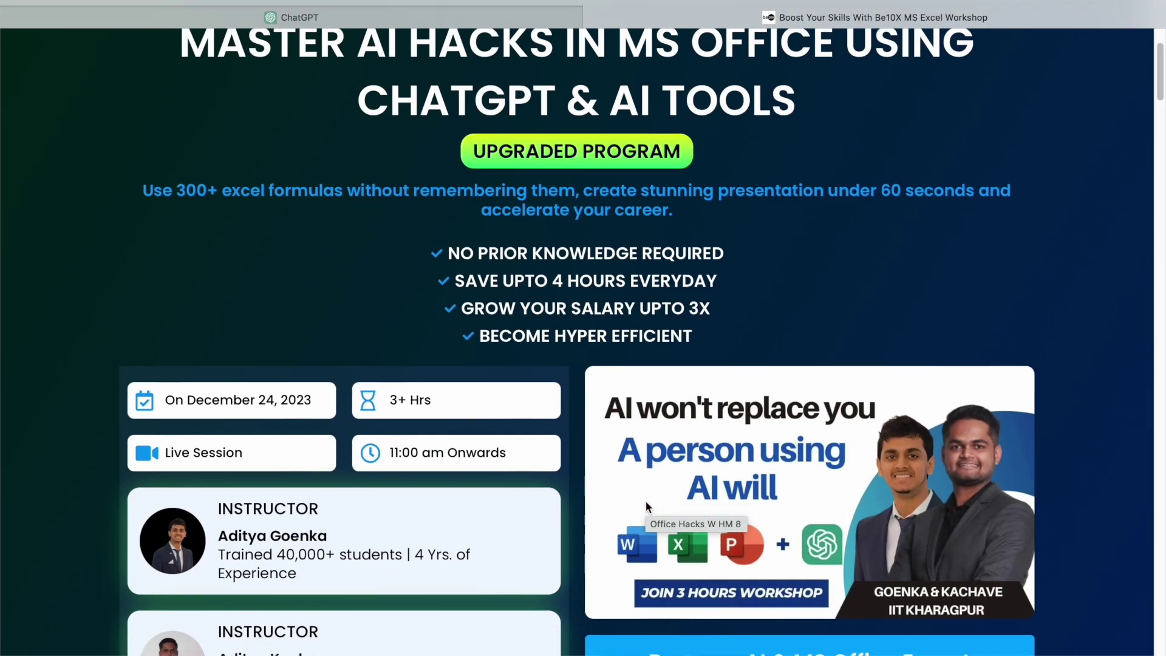
pyautogui.scroll(-3, 646, 501)
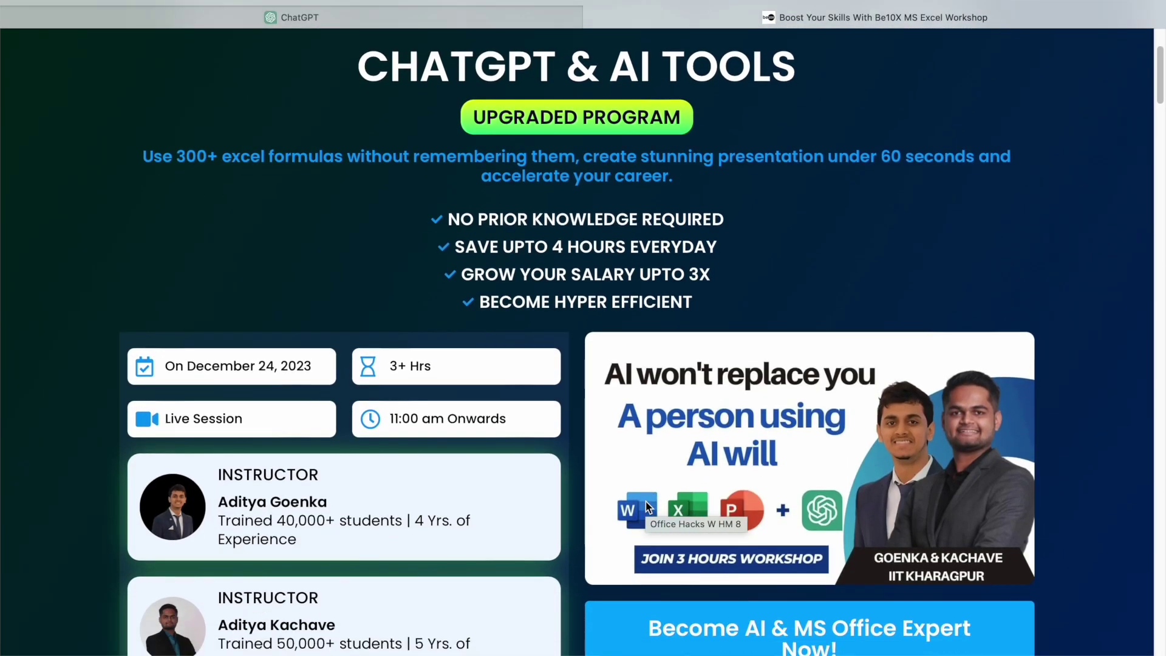
pyautogui.scroll(-5, 648, 506)
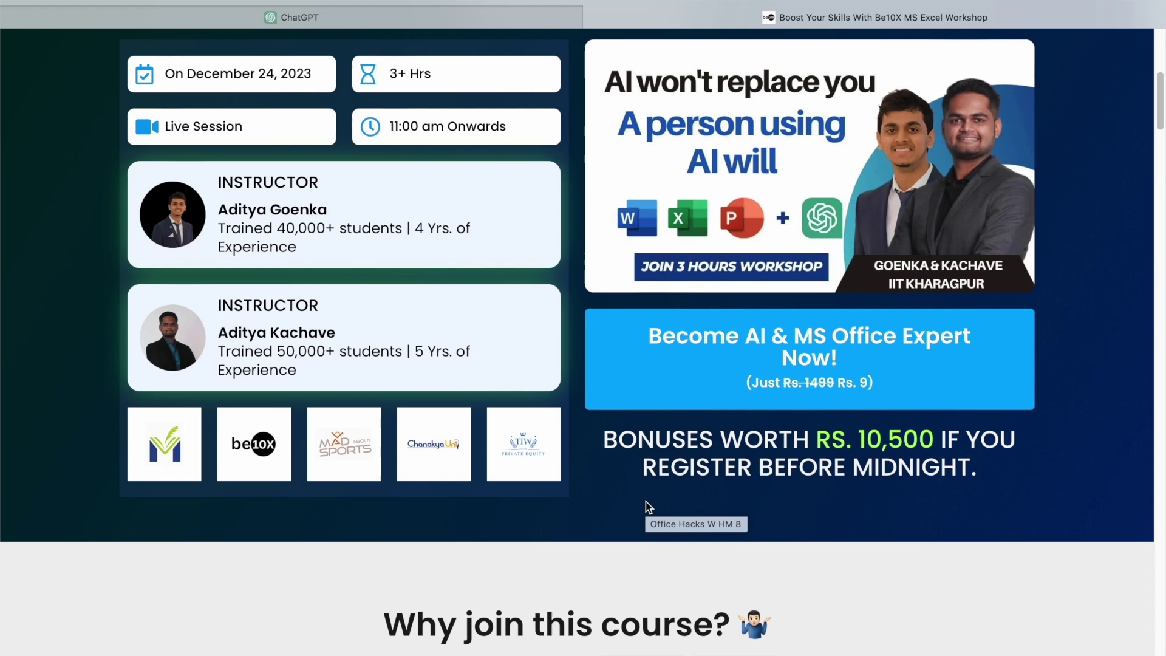
pyautogui.scroll(-8, 646, 501)
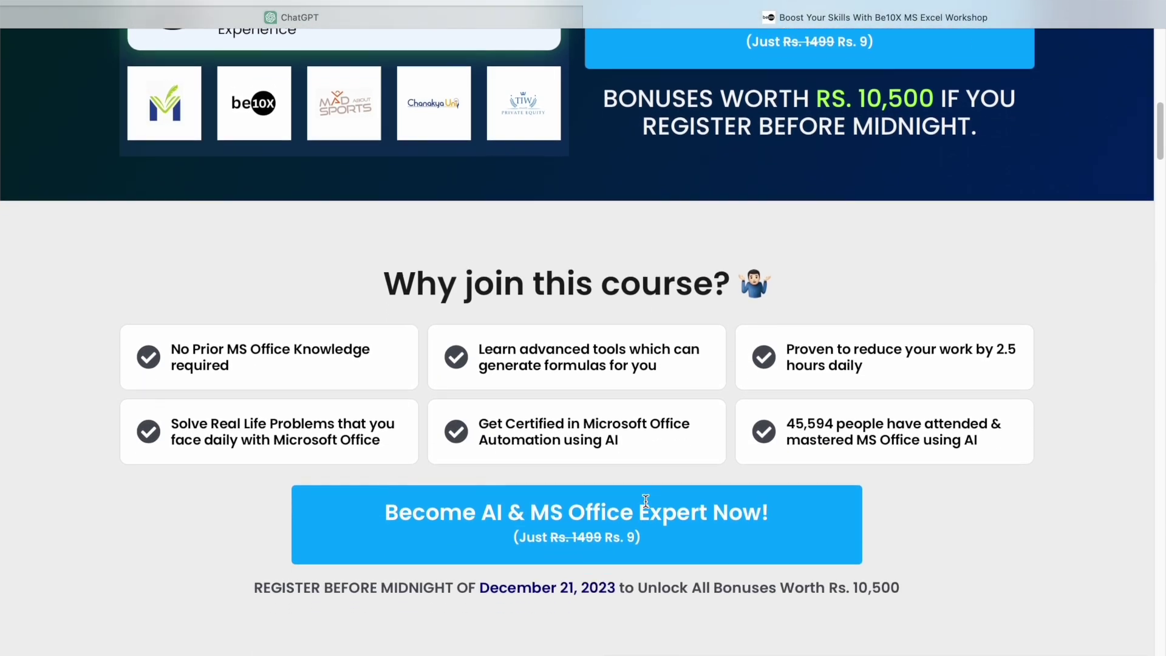
pyautogui.scroll(-8, 646, 501)
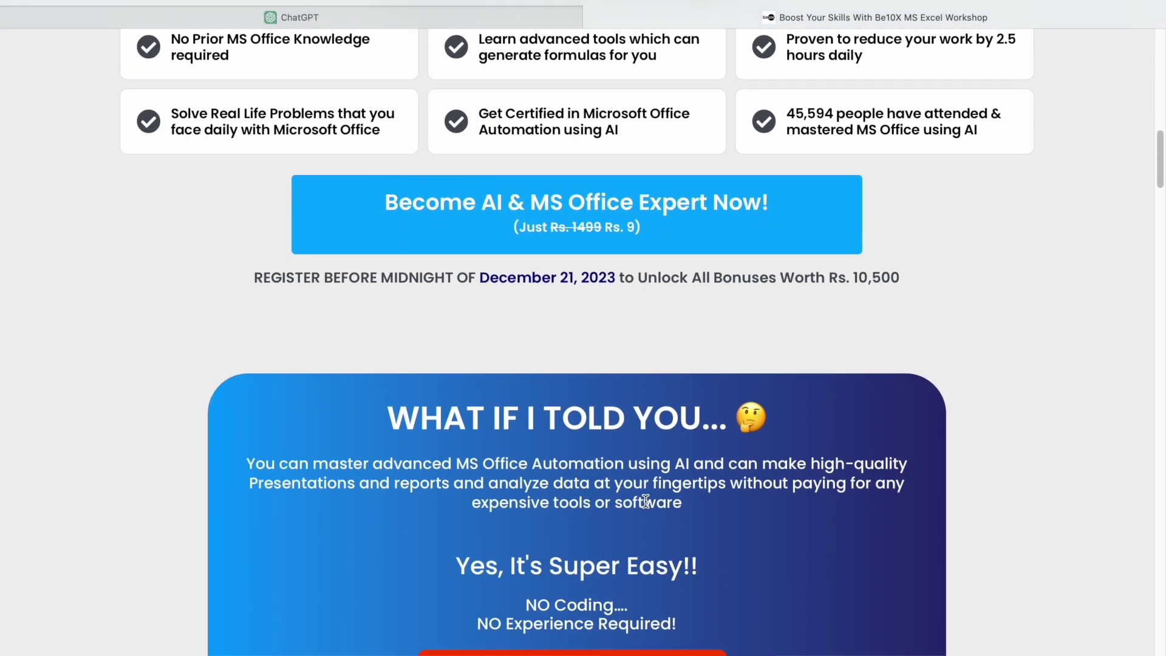
pyautogui.scroll(-8, 648, 507)
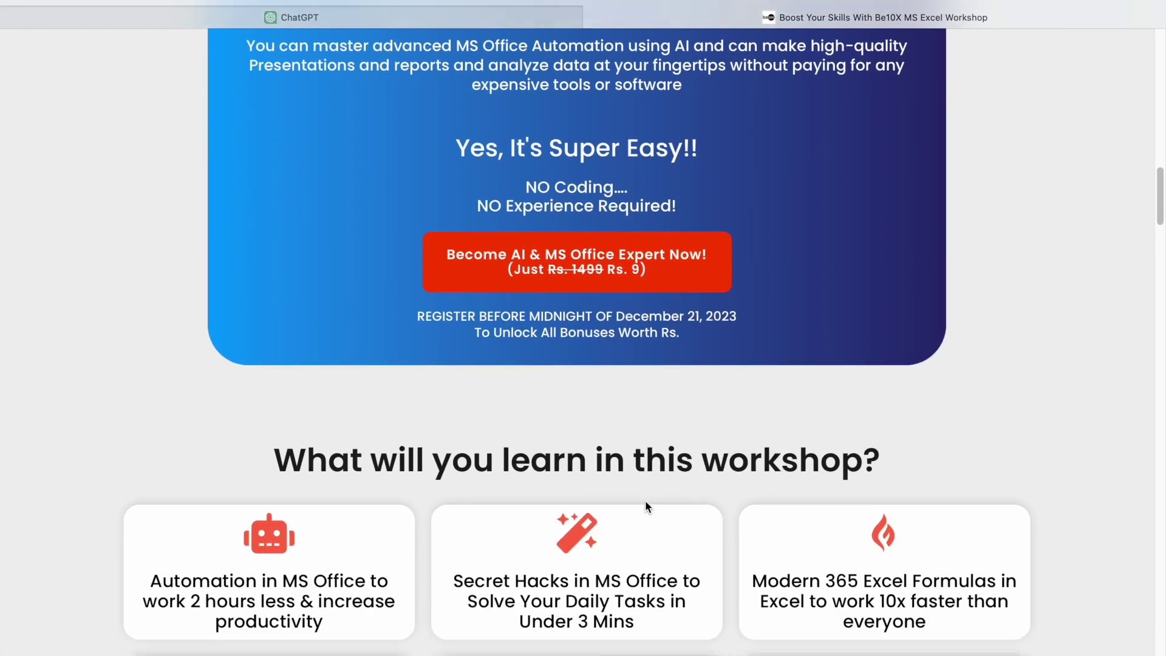
pyautogui.scroll(-9, 647, 506)
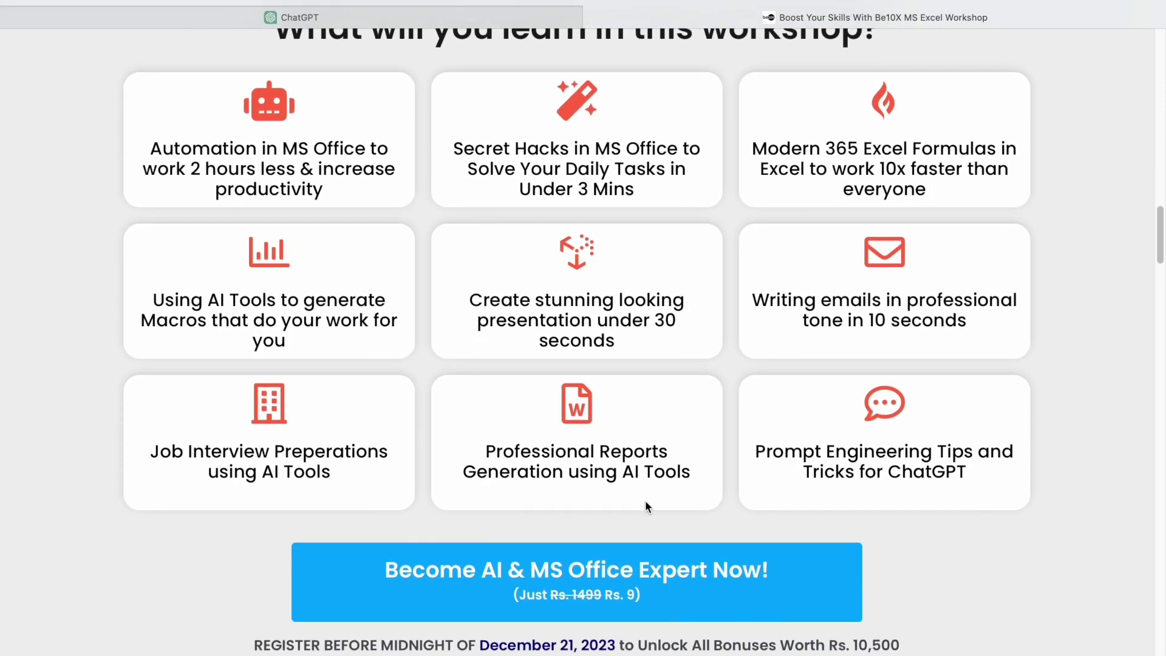
pyautogui.scroll(-3, 646, 501)
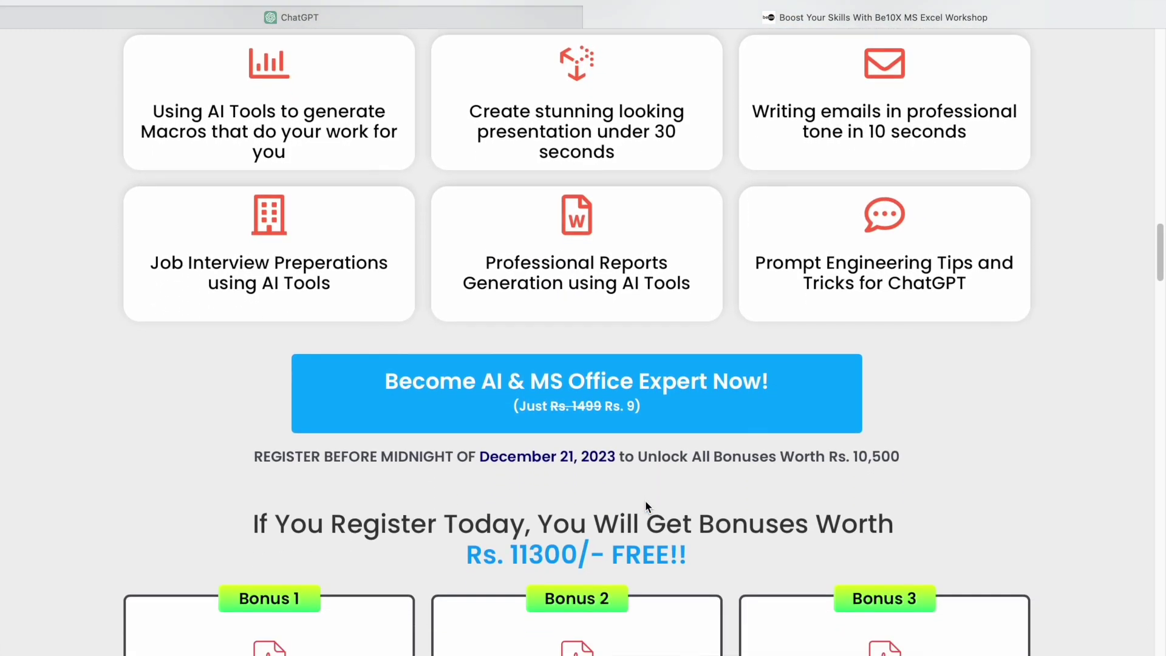
pyautogui.scroll(-6, 645, 501)
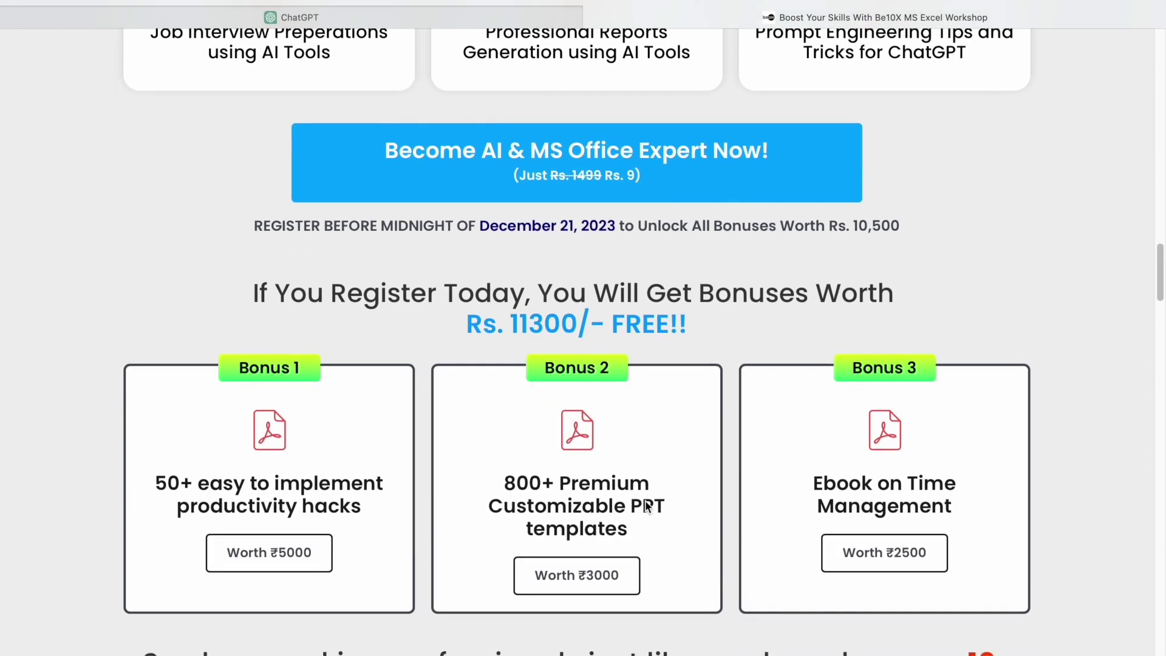
pyautogui.scroll(-3, 645, 505)
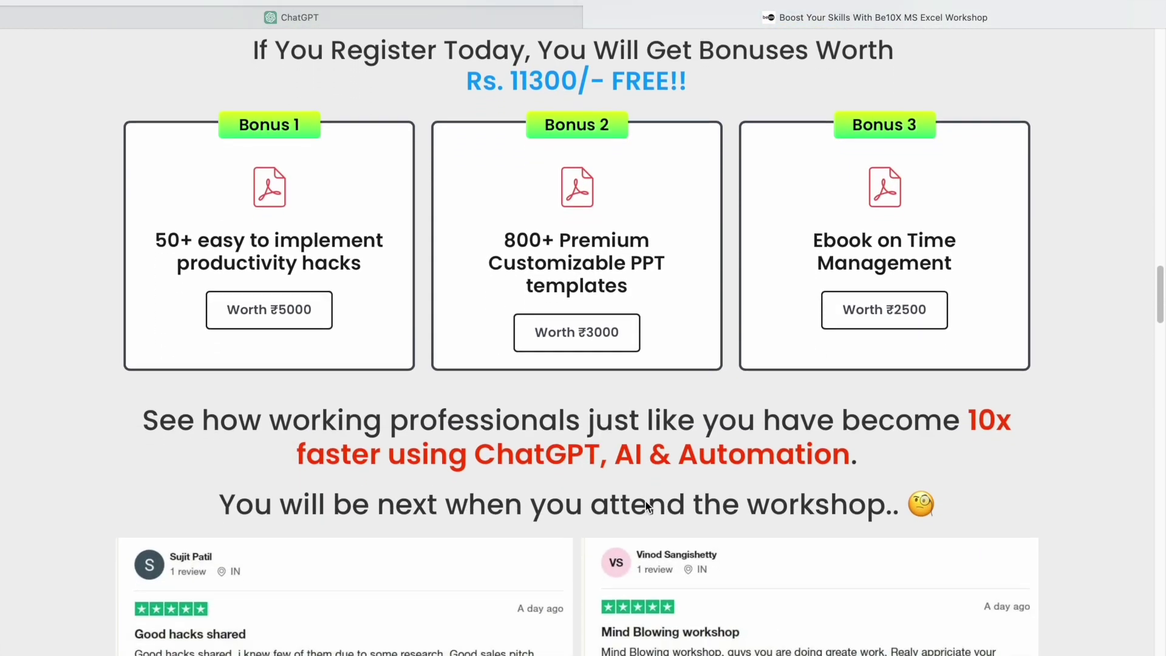
pyautogui.scroll(-5, 646, 503)
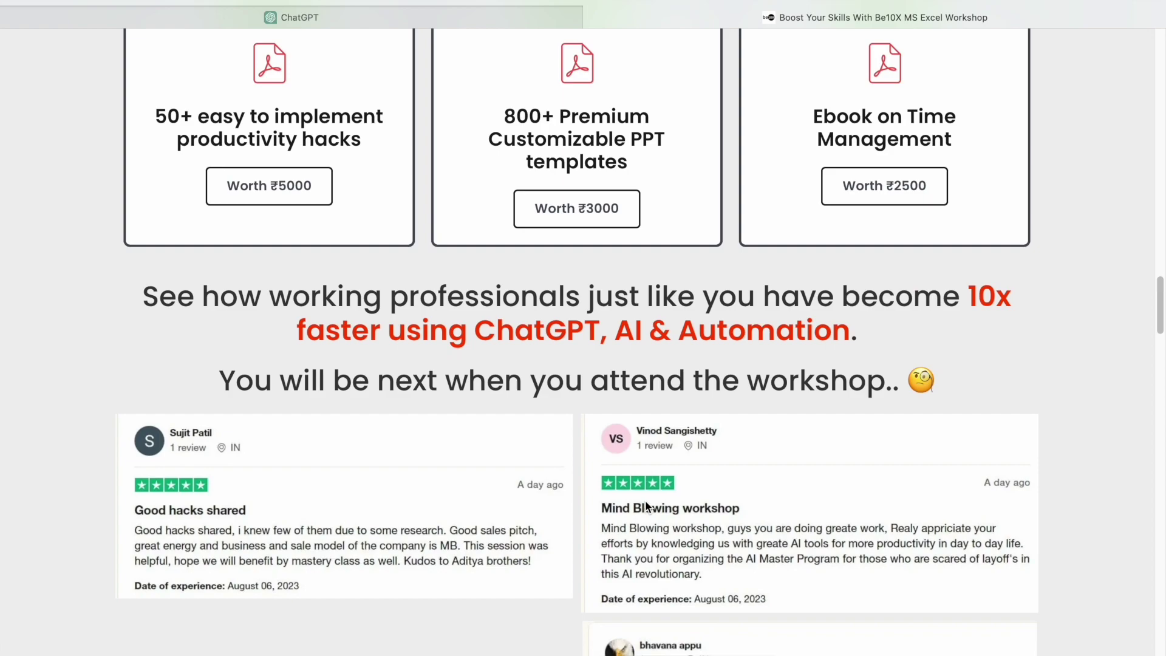
pyautogui.scroll(-4, 645, 500)
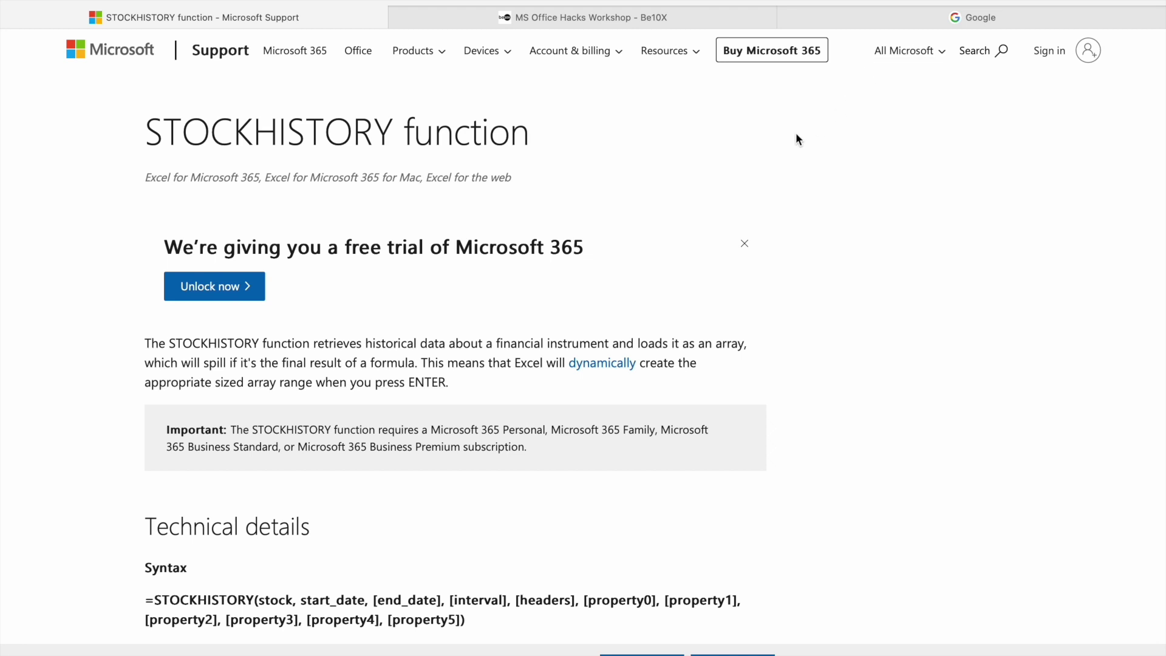
# Step: Search Google for 'Tata steel' and allow the page location access
pyautogui.click(877, 22)
pyautogui.click(416, 323)
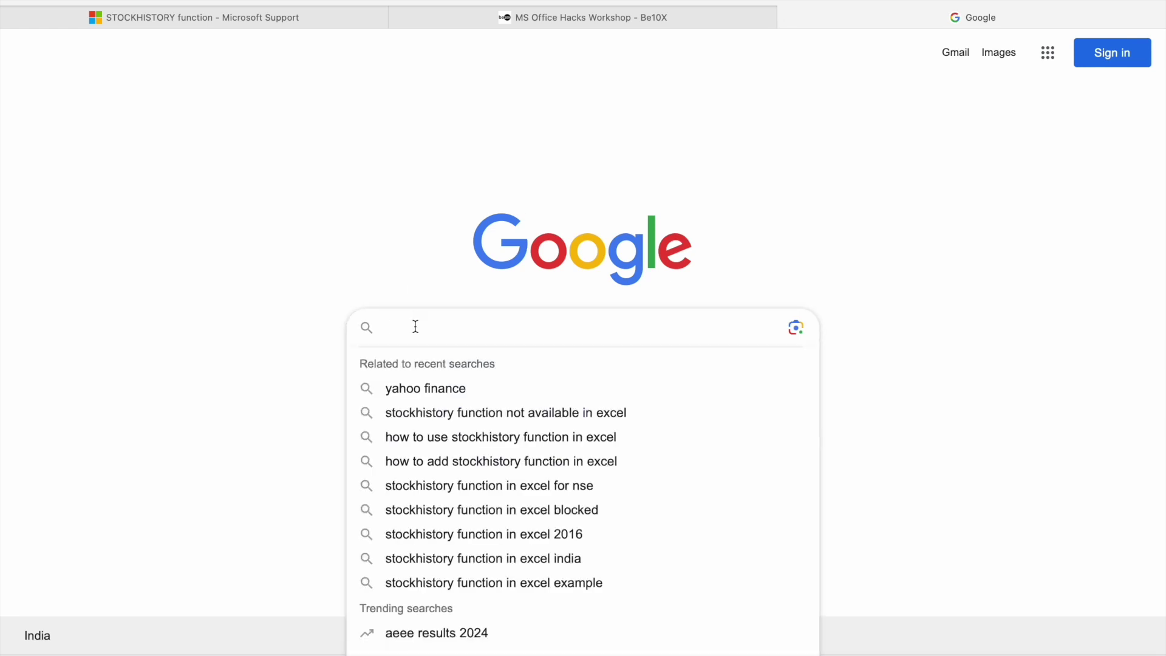
pyautogui.write('Tata ')
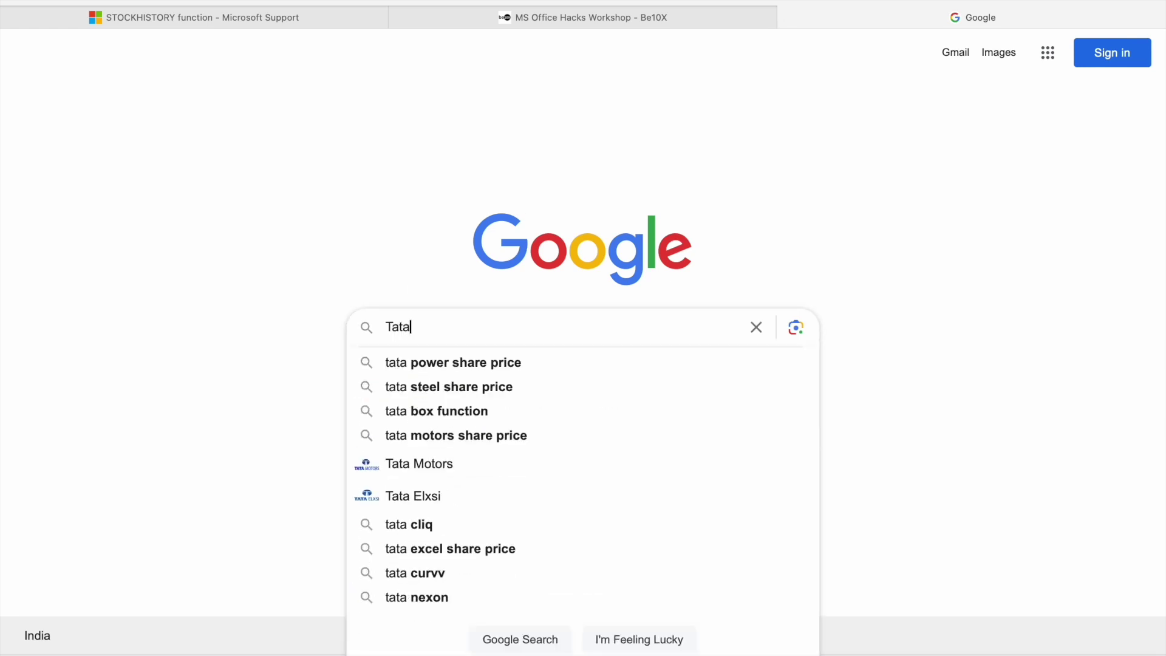
pyautogui.write('steel')
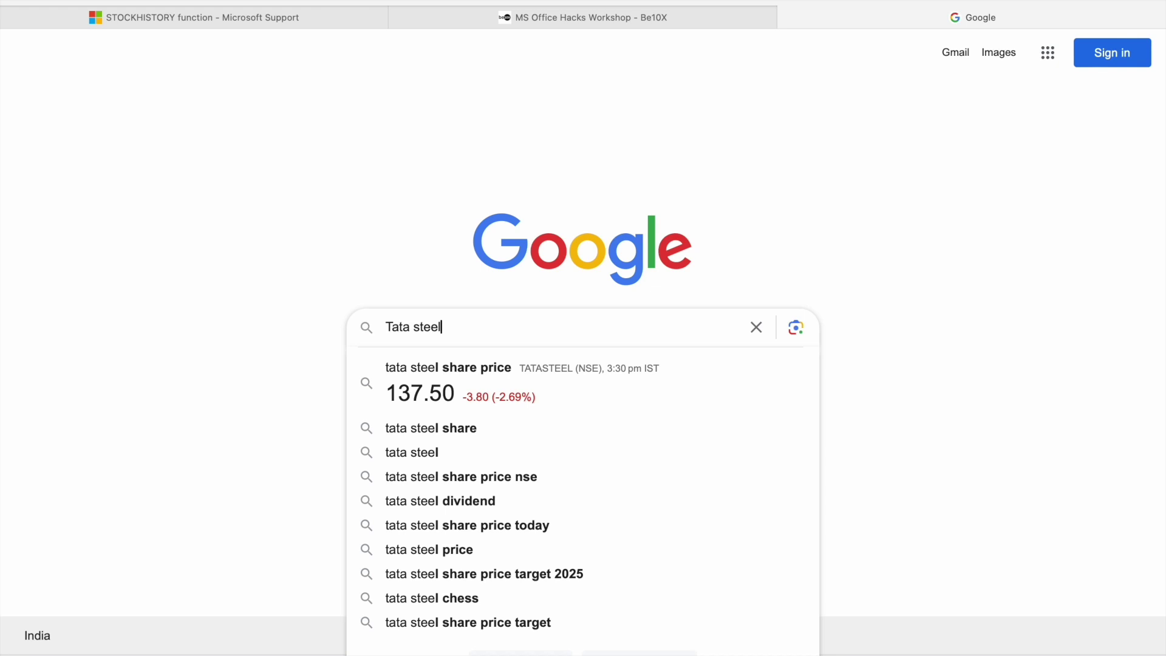
pyautogui.press('Return')
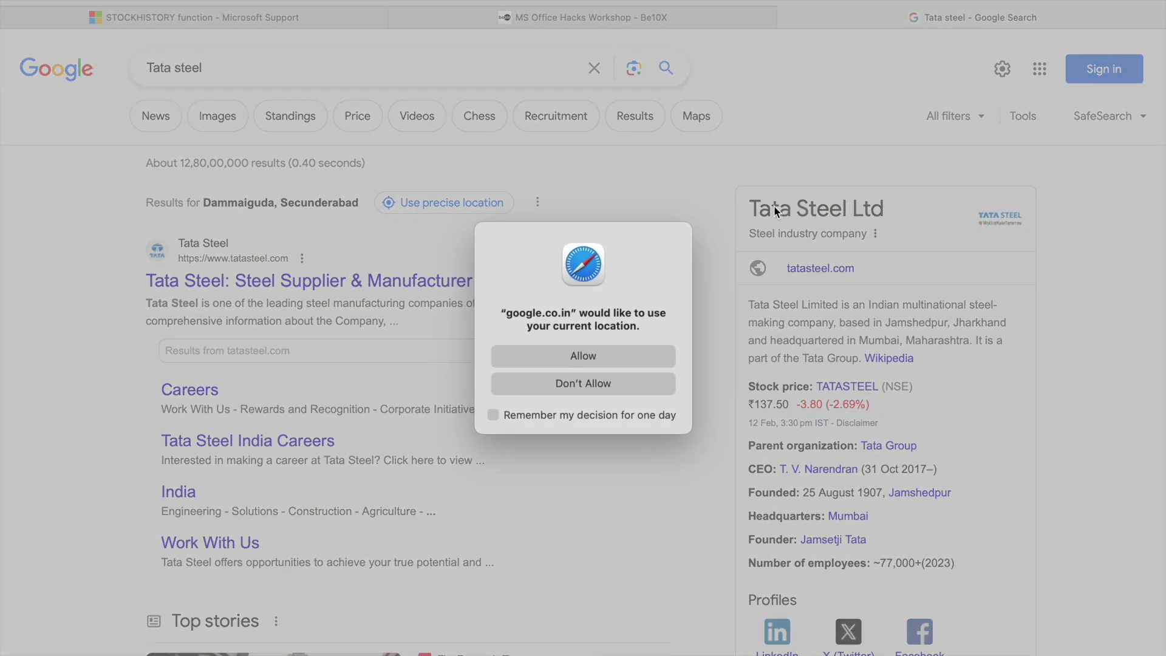
pyautogui.click(617, 355)
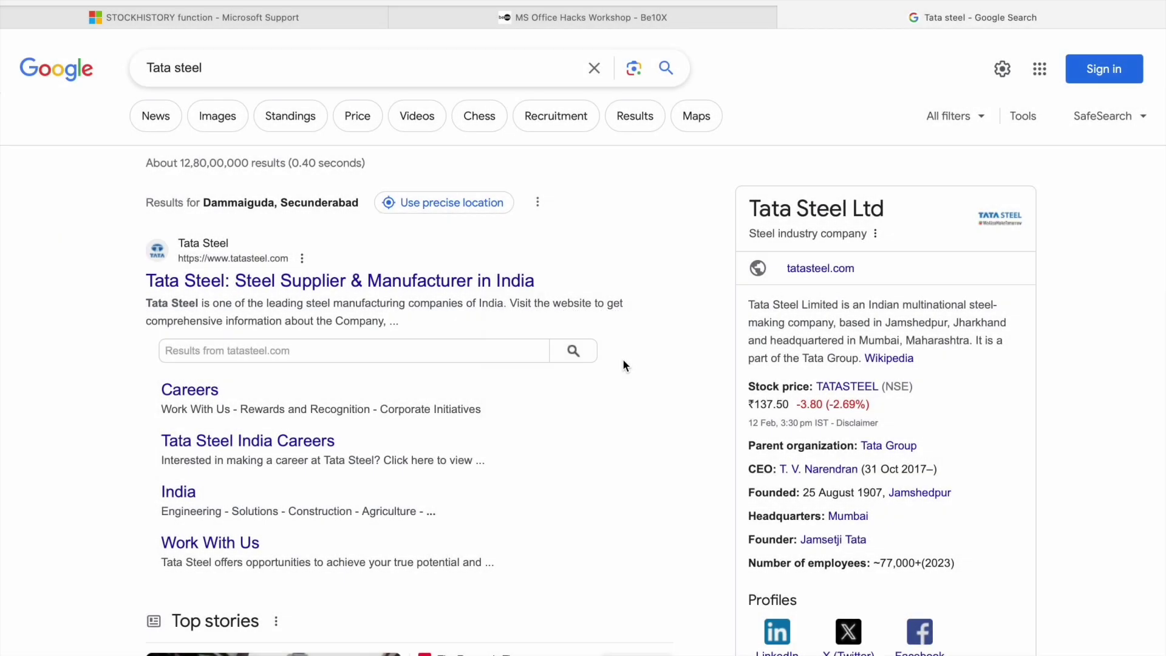
# Step: Select the TATASTEEL ticker and the full 'Tata Steel Ltd' title, then return to Excel
pyautogui.moveTo(749, 204); pyautogui.dragTo(916, 203)
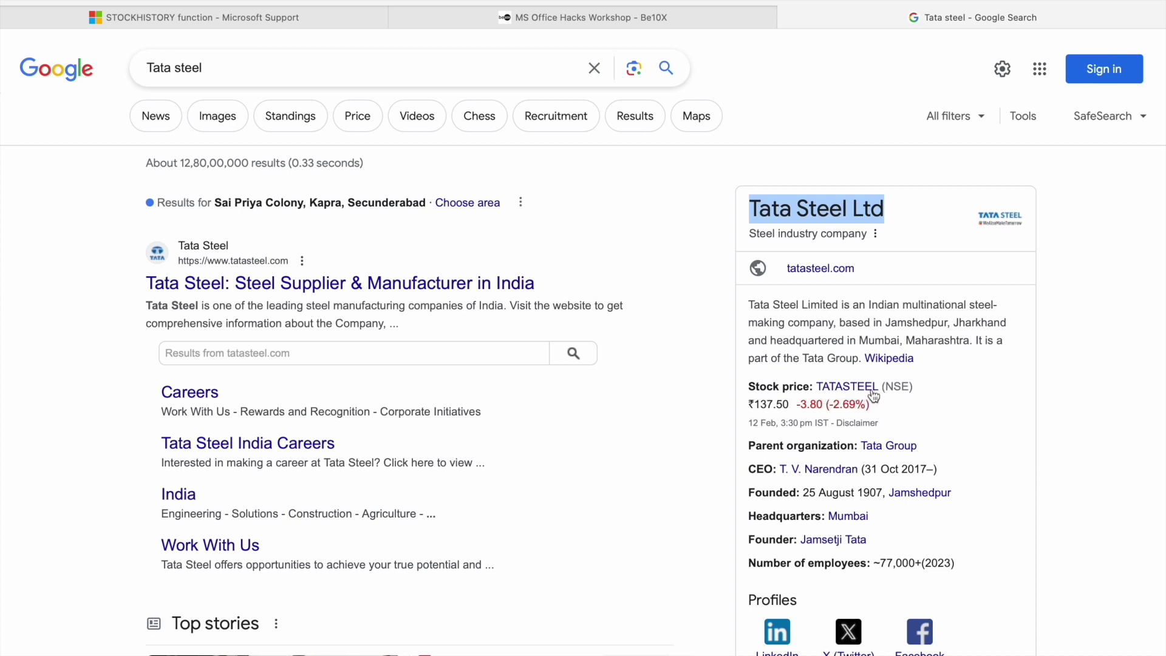
pyautogui.moveTo(815, 375); pyautogui.dragTo(853, 389)
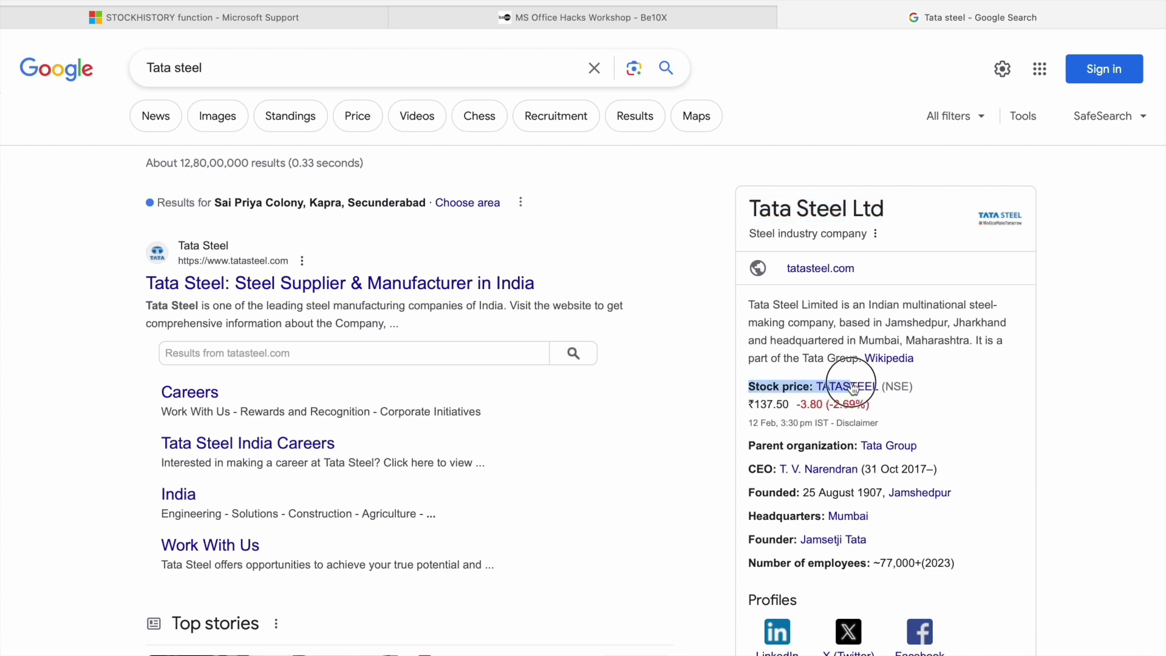
pyautogui.click(807, 367)
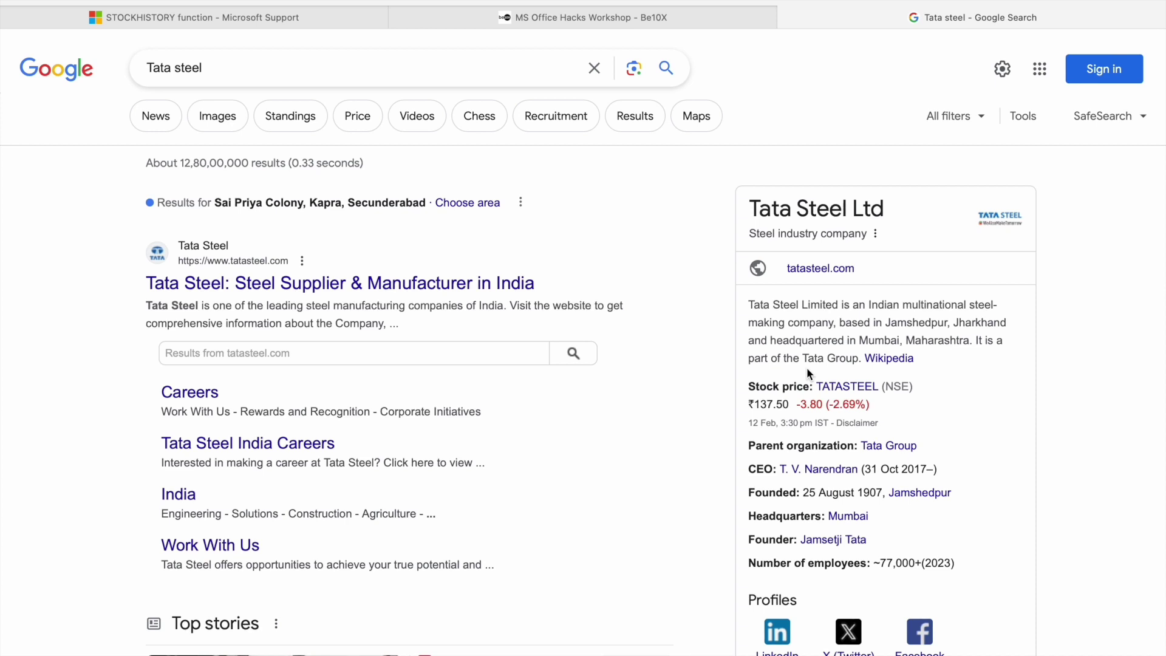
pyautogui.moveTo(816, 382); pyautogui.dragTo(874, 391)
pyautogui.tripleClick(823, 207)
pyautogui.press('super+c')
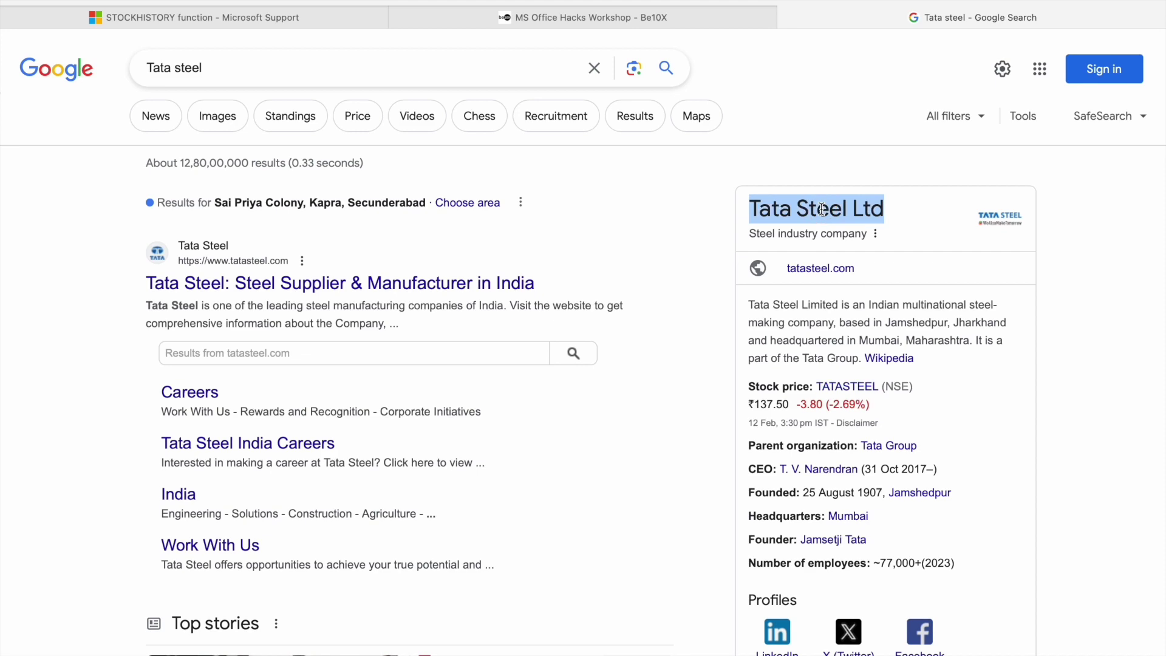
pyautogui.hotkey('ctrl', 'Left')
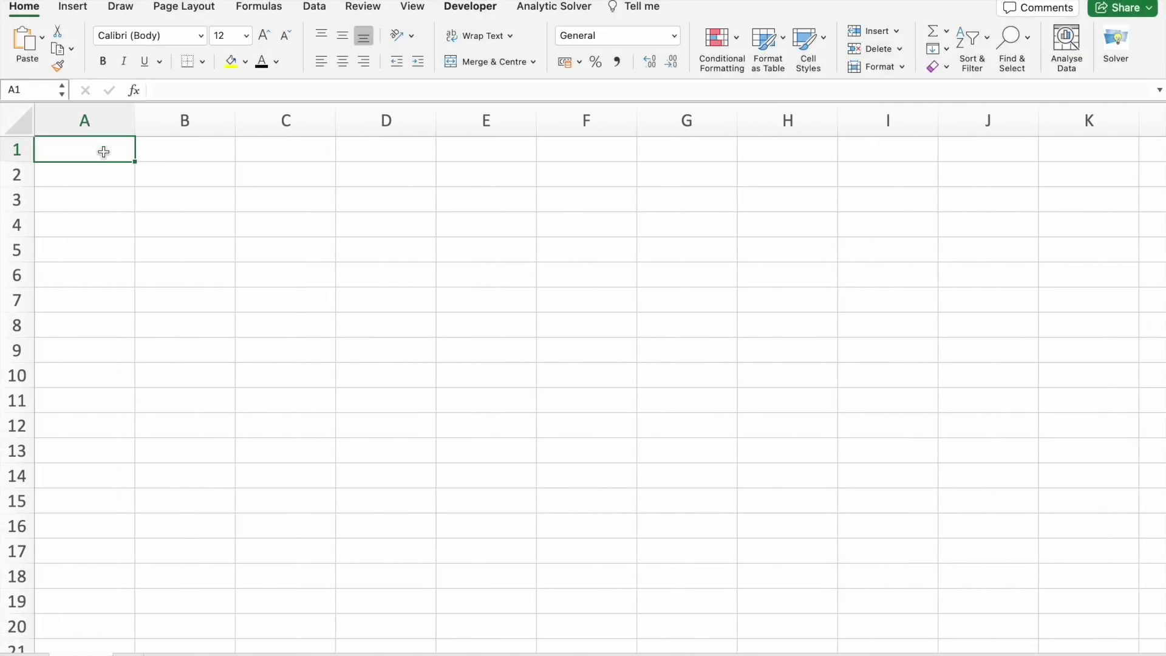
# Step: Enter 'Company' in A1, paste Tata Steel Ltd as plain text in A2, and widen column A
pyautogui.write('Company')
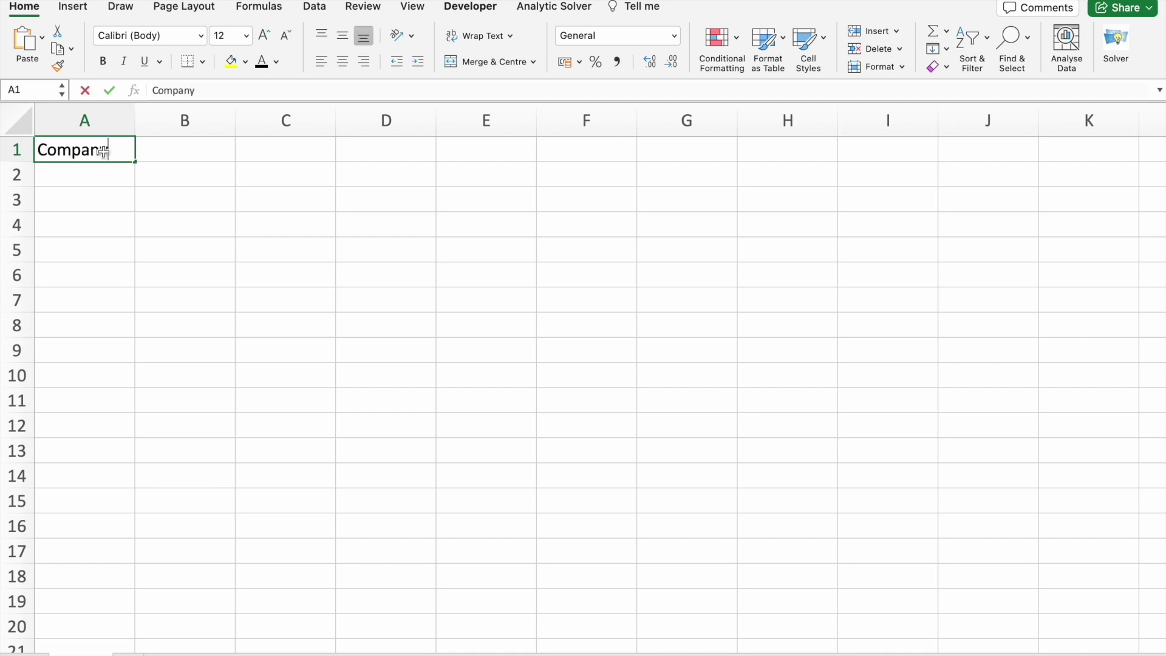
pyautogui.click(110, 181)
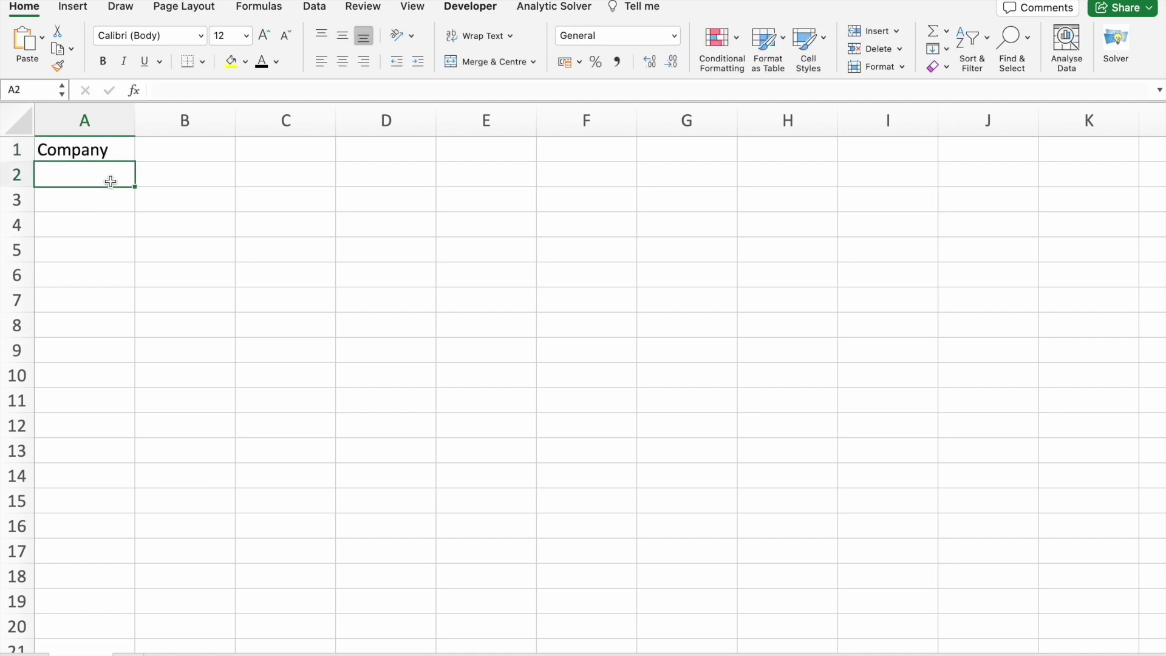
pyautogui.press('super+v')
pyautogui.press('super+z')
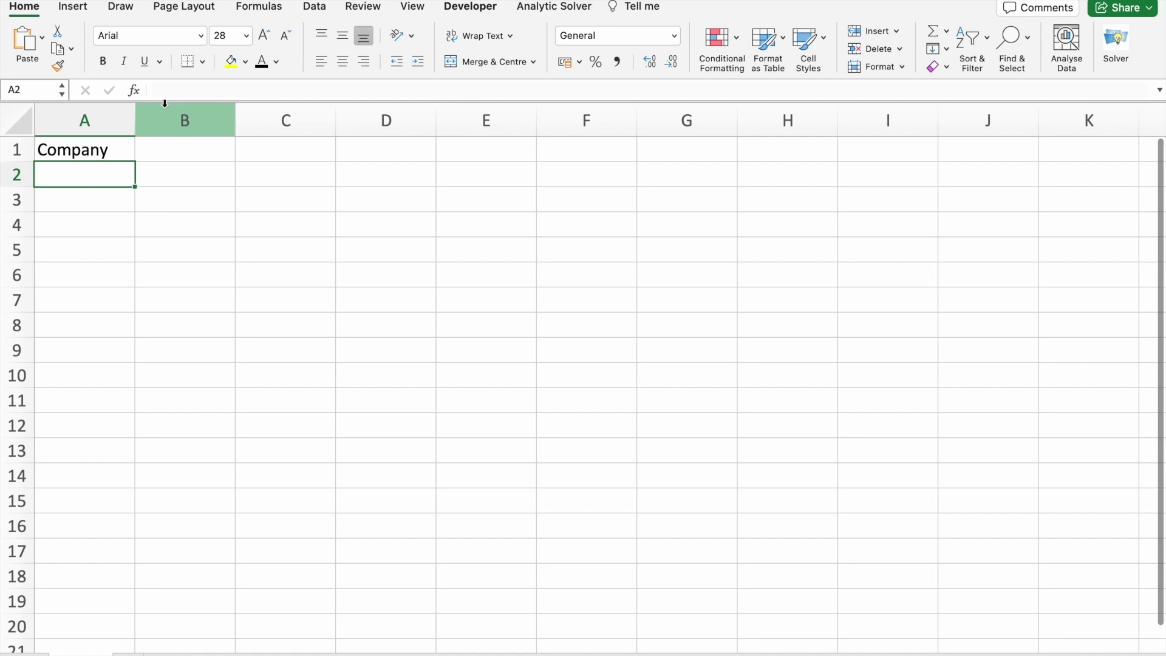
pyautogui.click(197, 88)
pyautogui.press('super+v')
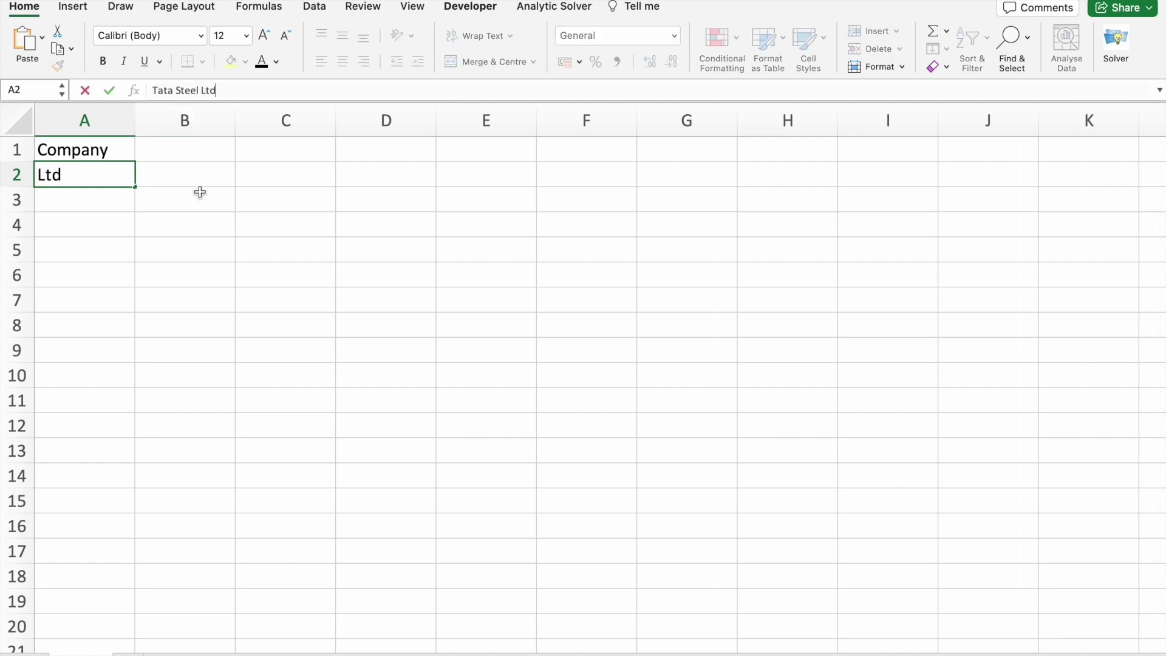
pyautogui.click(200, 192)
pyautogui.moveTo(134, 120); pyautogui.dragTo(150, 120)
# Step: Select B2, then pick up the TATASTEEL ticker from the Google results
pyautogui.click(221, 174)
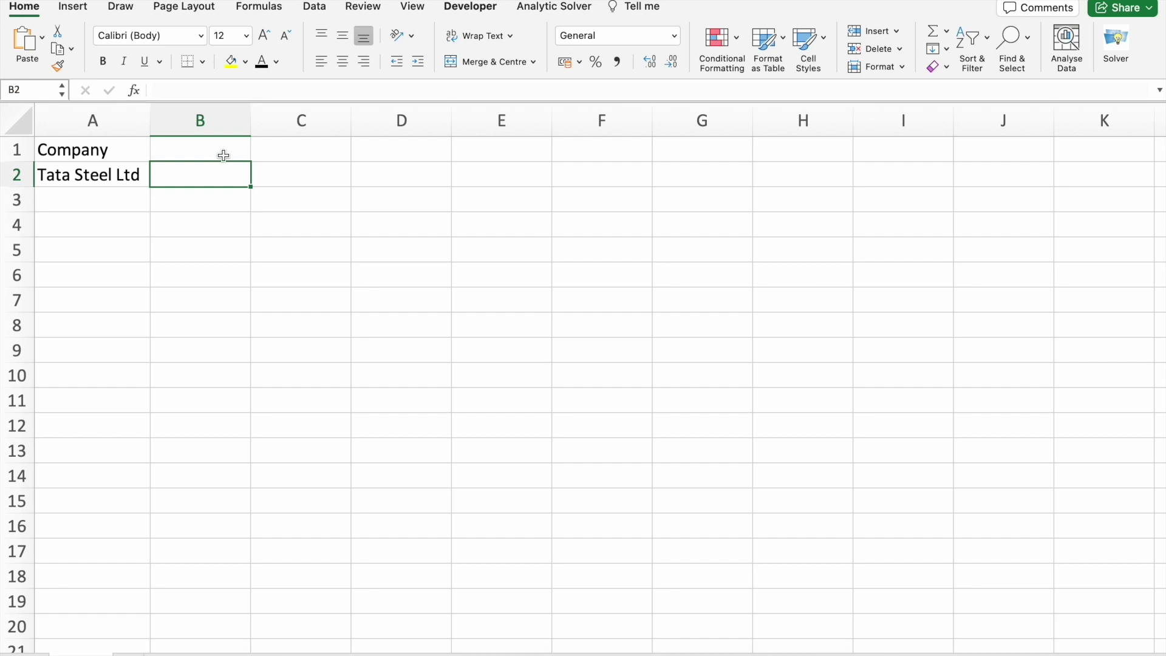
pyautogui.press('super+Tab')
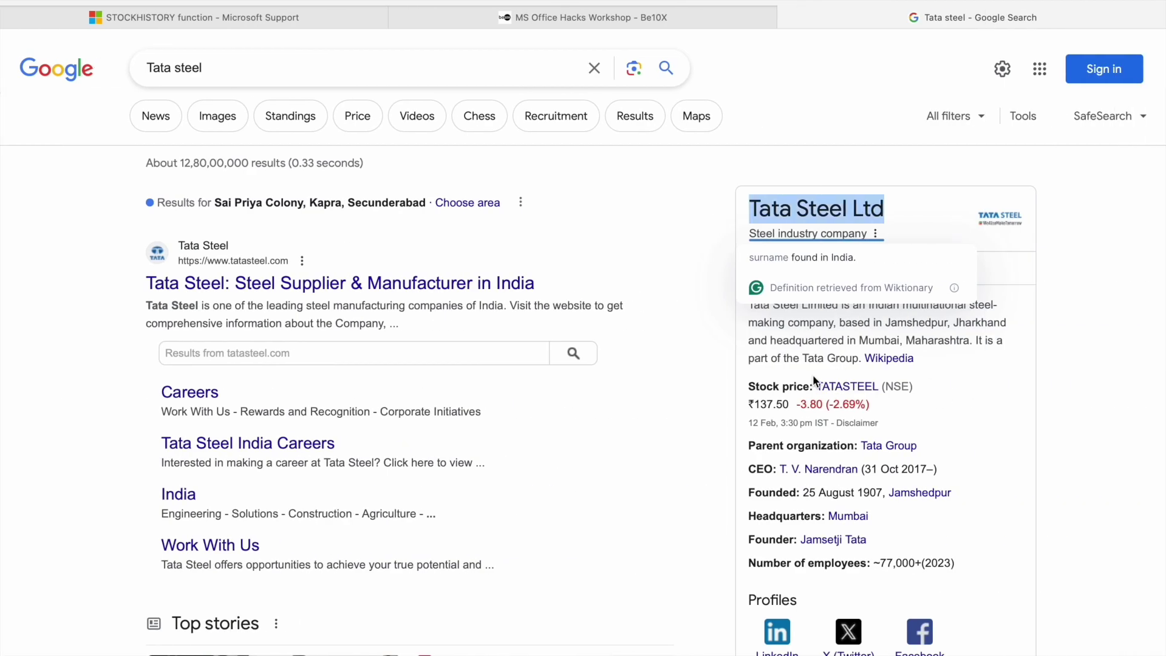
pyautogui.moveTo(815, 379)
pyautogui.mouseDown()
pyautogui.moveTo(887, 380)
pyautogui.moveTo(820, 384)
pyautogui.mouseUp()
pyautogui.press('cmd+c')
# Step: Paste the TATASTEEL ticker into B2 and move to B5
pyautogui.hotkey('ctrl', 'Right')
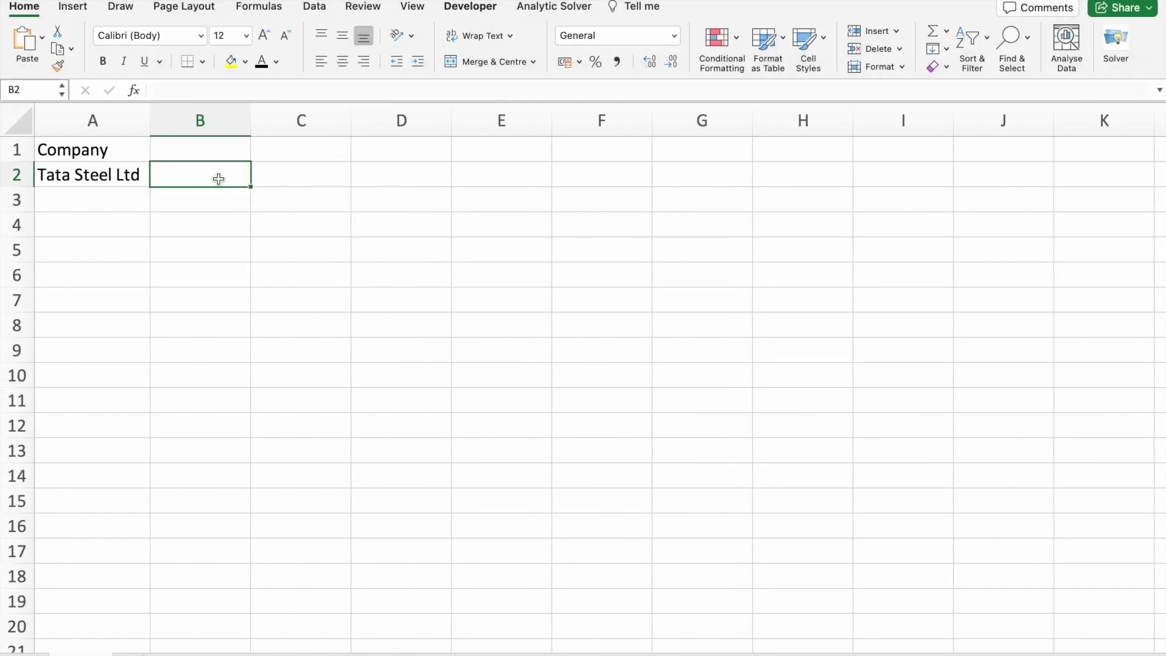
pyautogui.click(205, 89)
pyautogui.press('cmd+v')
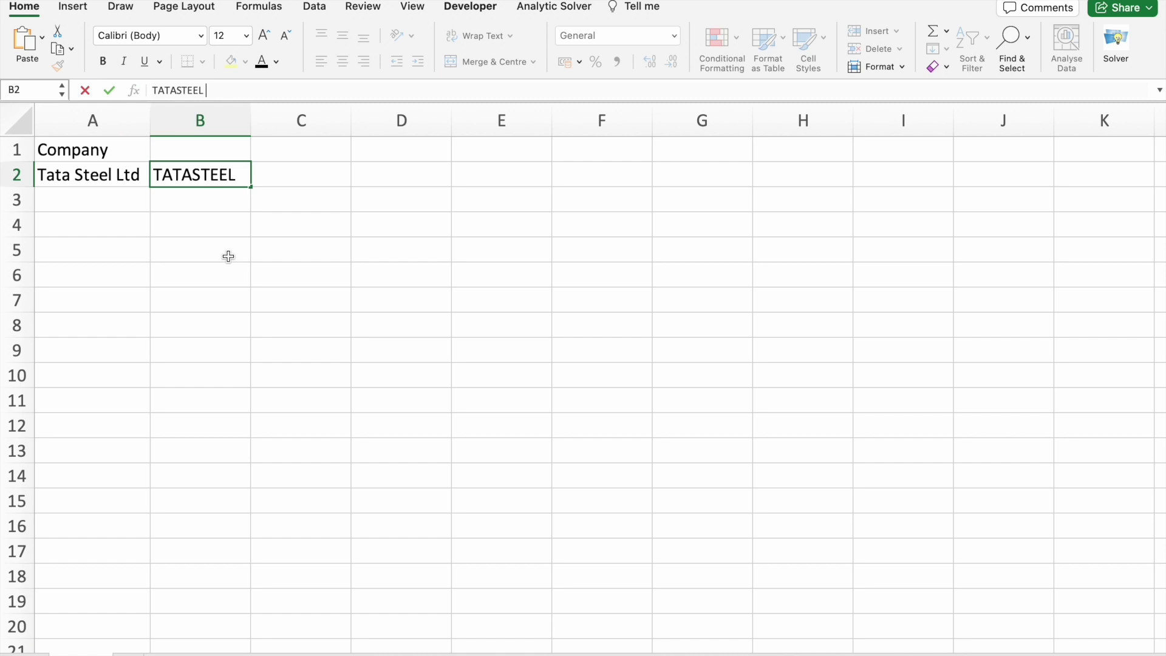
pyautogui.click(228, 258)
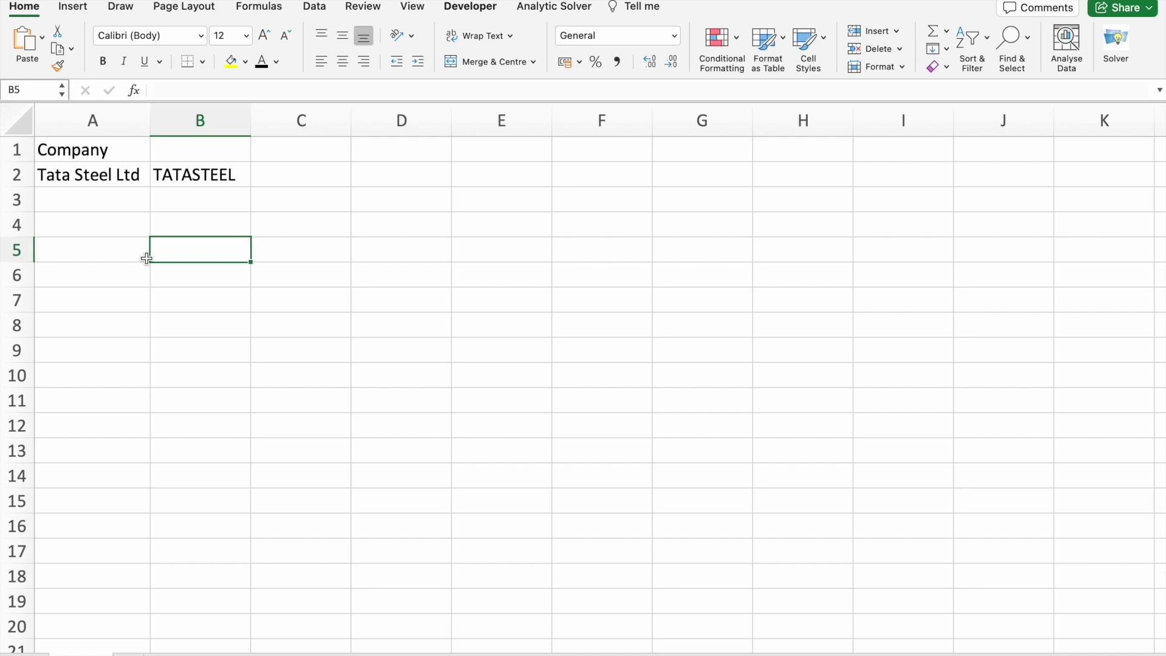
# Step: Start =STOCKHISTORY in B5 with B2 as stock and date(2020,1,1) as the start date
pyautogui.write('=s')
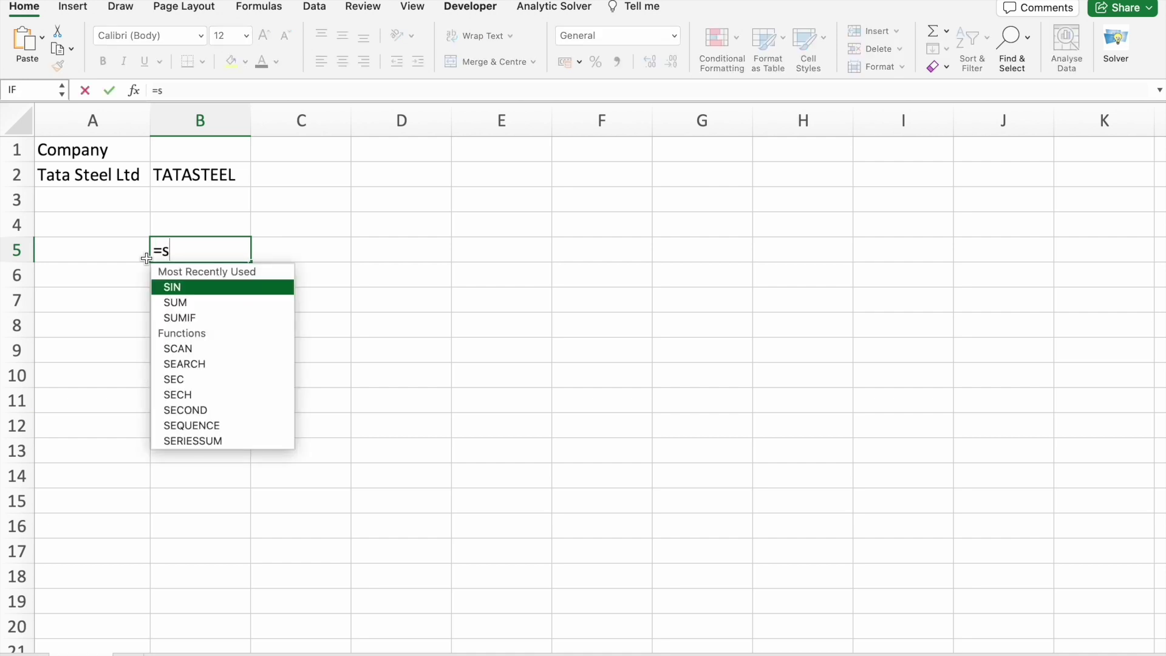
pyautogui.write('tock')
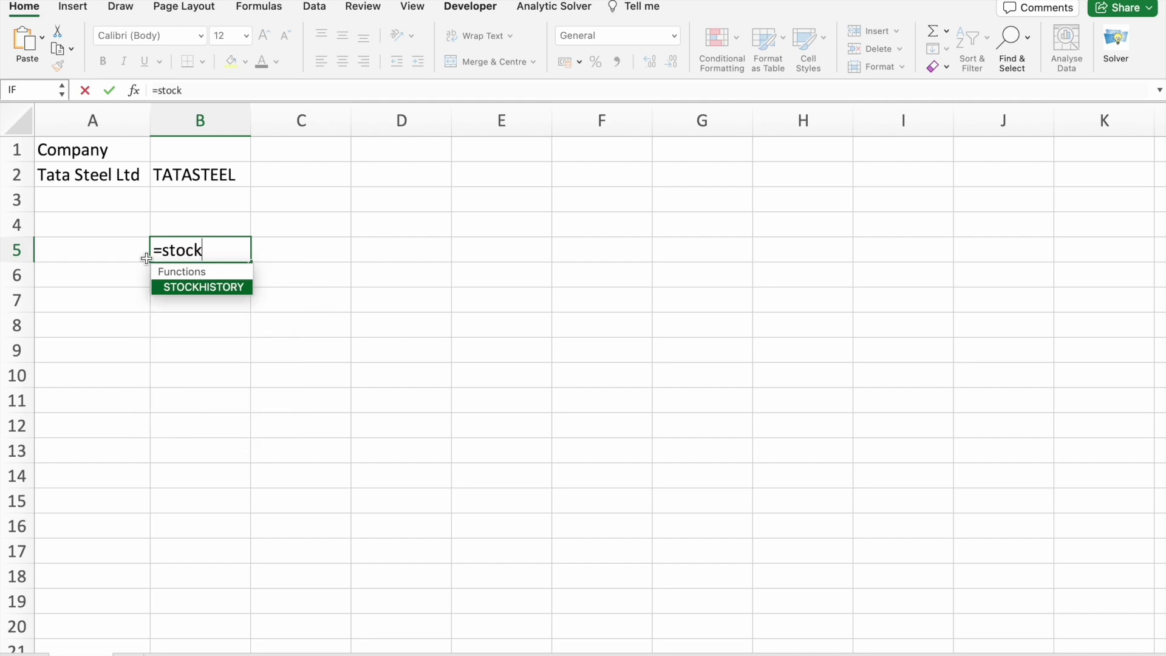
pyautogui.press('Tab')
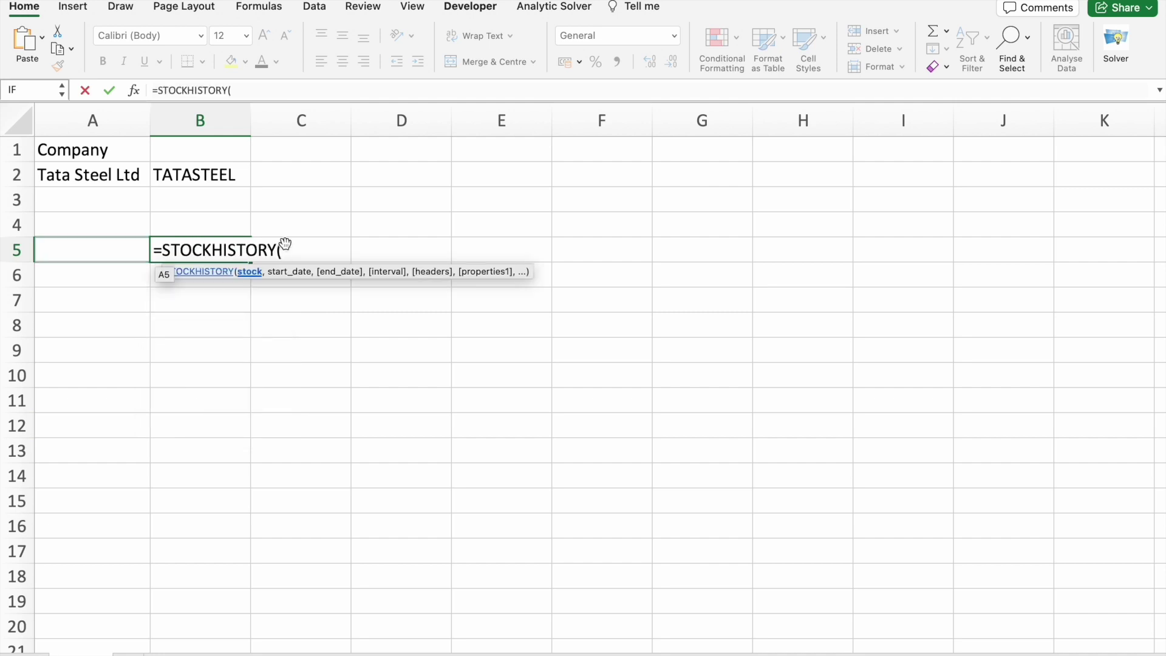
pyautogui.click(207, 180)
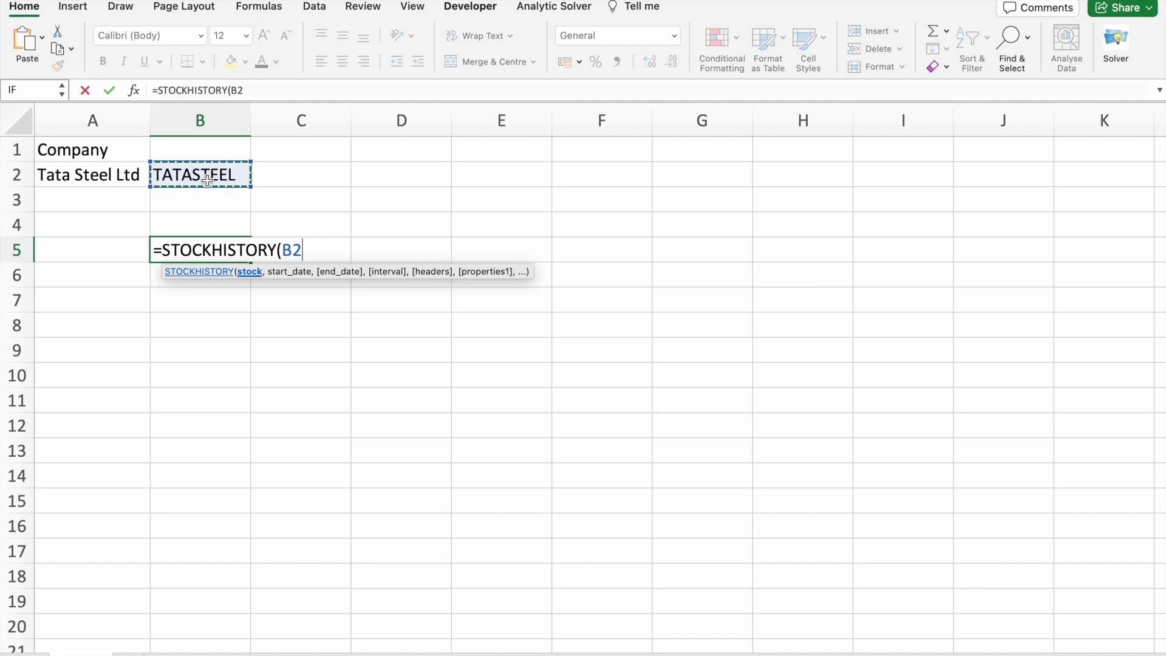
pyautogui.write(',')
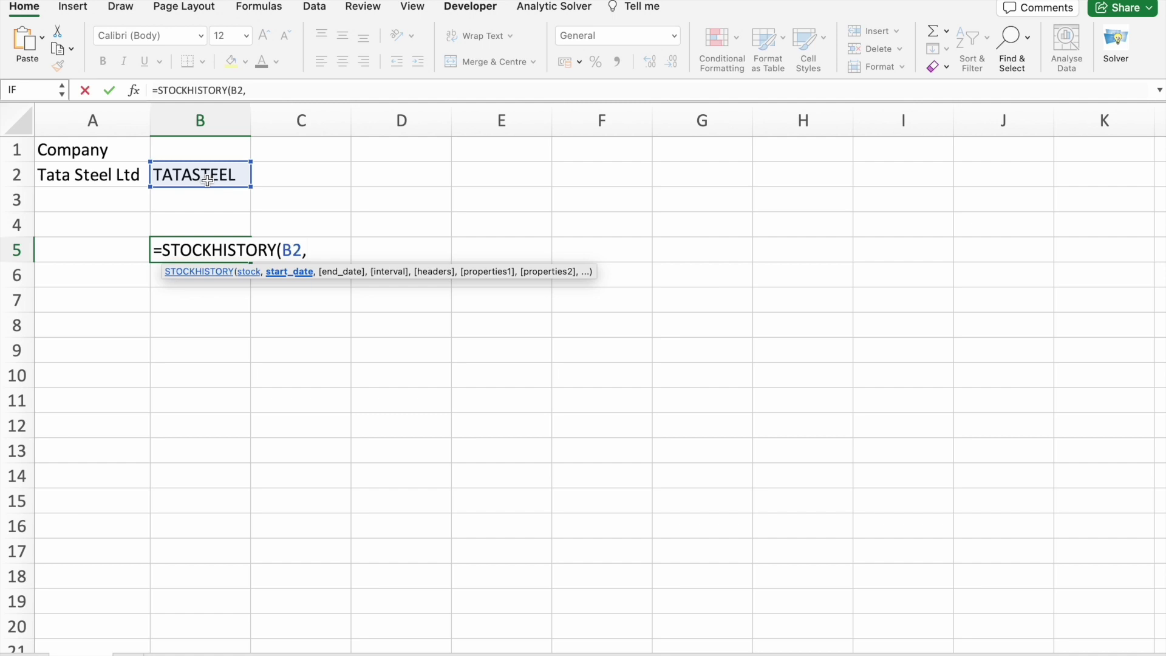
pyautogui.write('date')
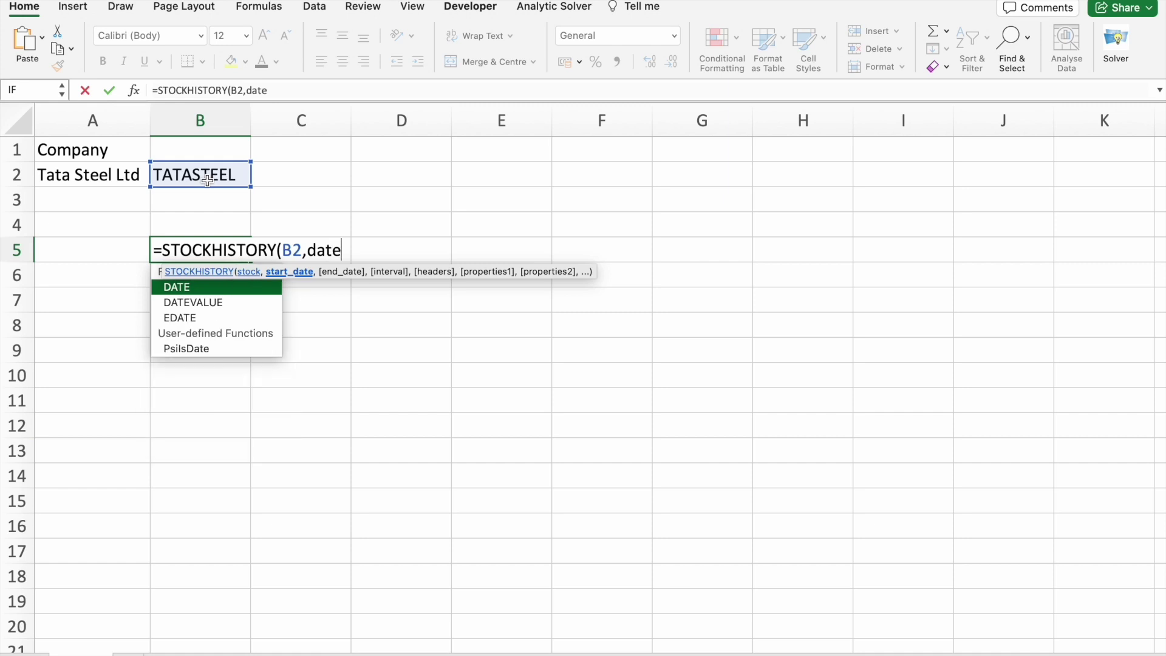
pyautogui.write('(')
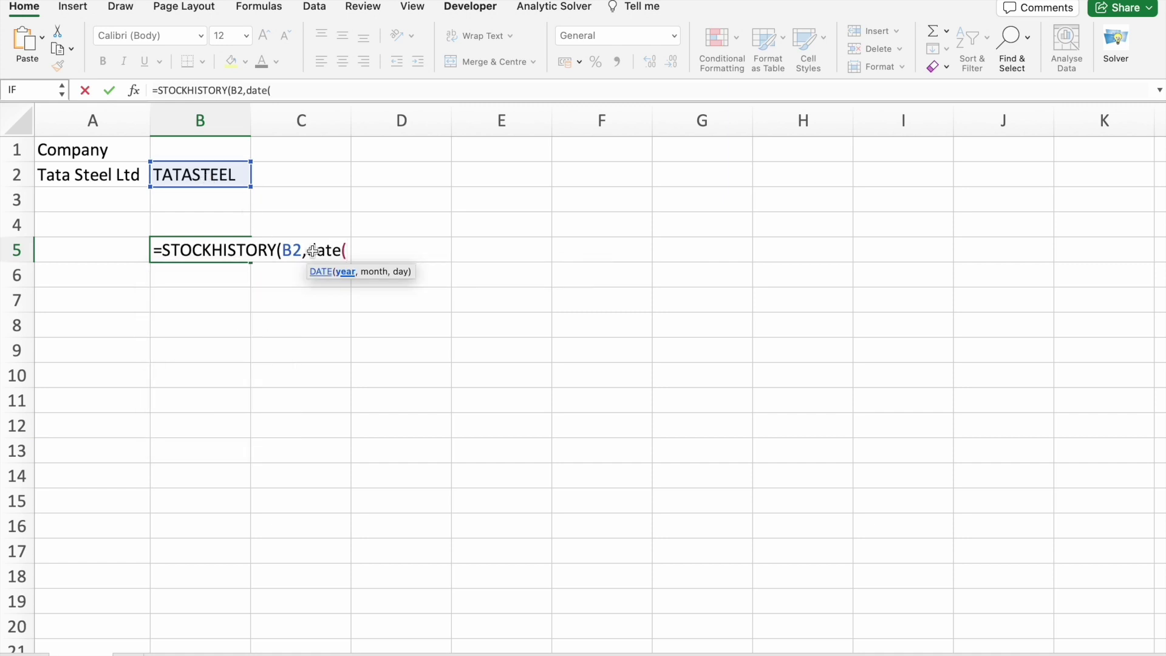
pyautogui.write('2020,')
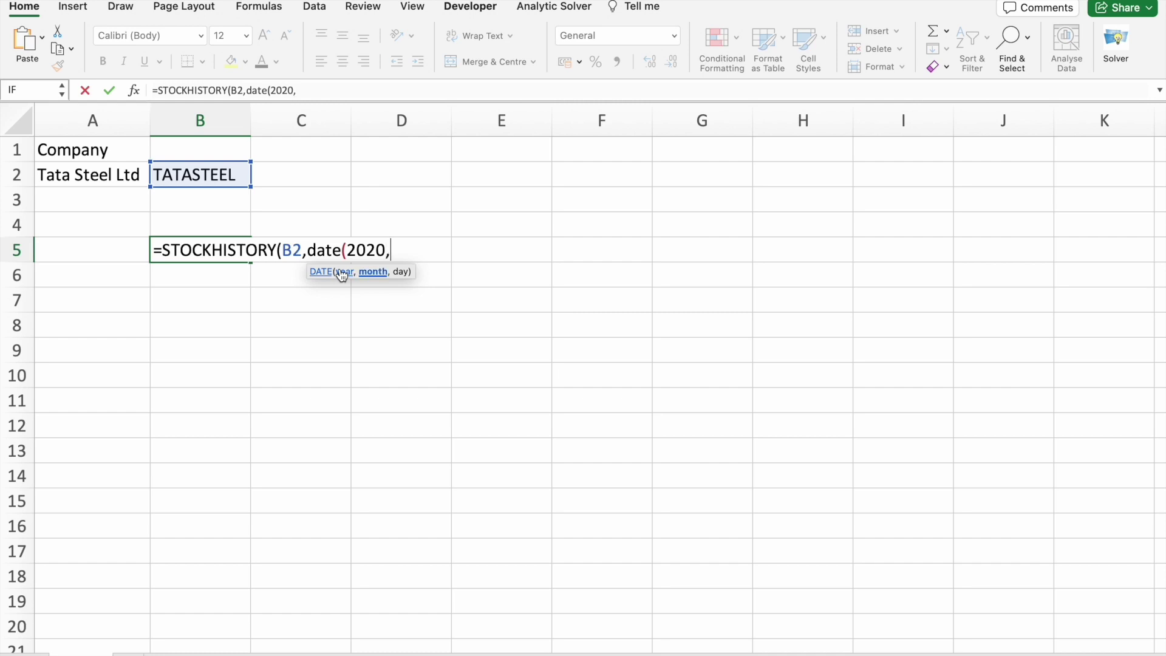
pyautogui.write('1,1),')
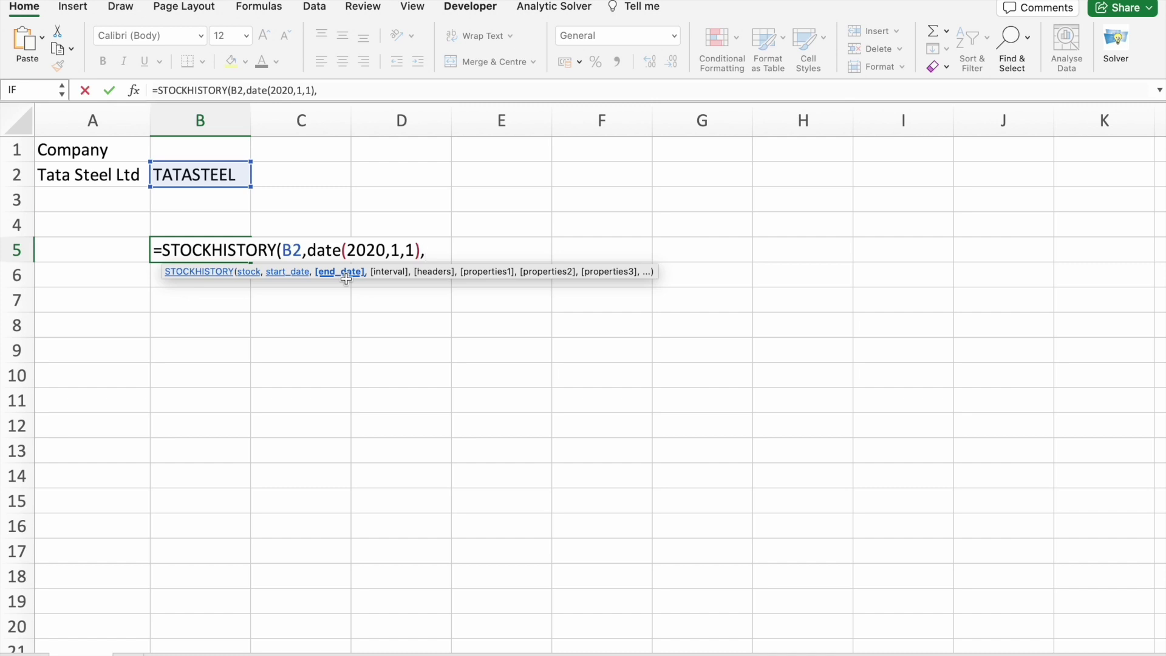
# Step: Add today() as the end date argument of the B5 STOCKHISTORY formula
pyautogui.write('to')
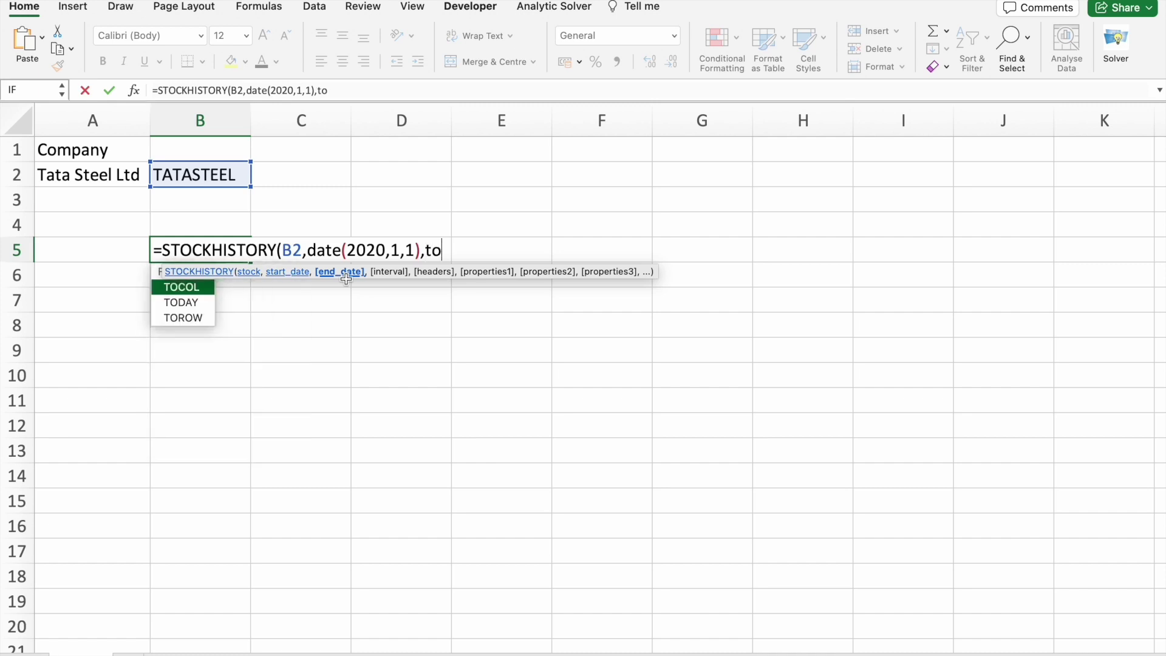
pyautogui.write('day')
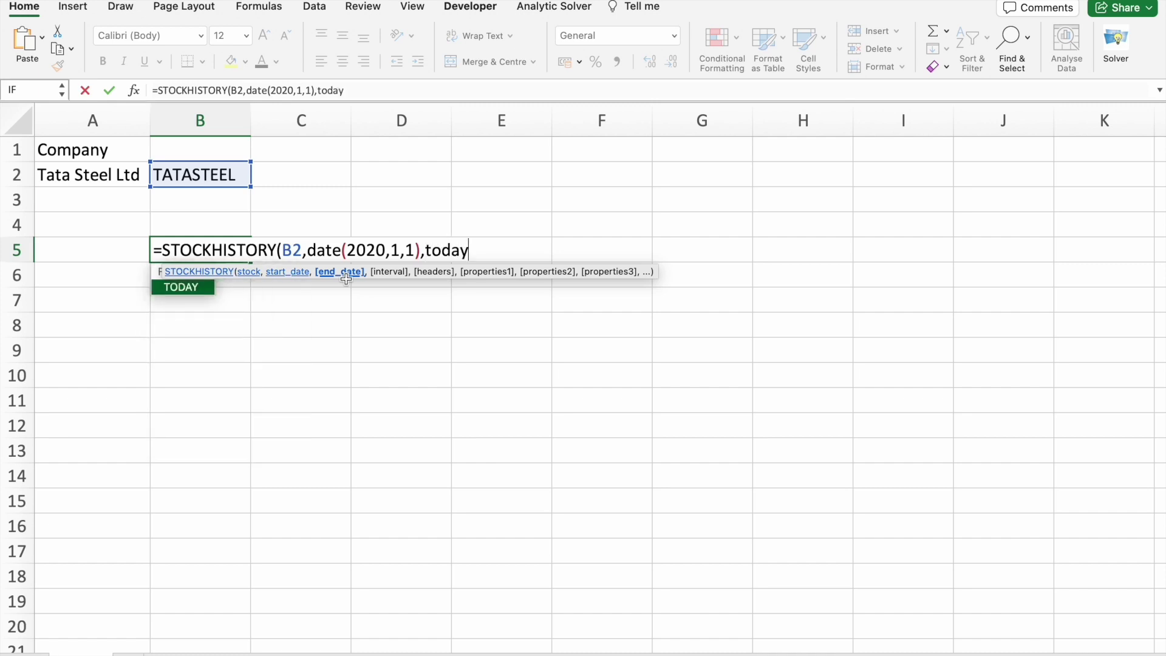
pyautogui.write('()')
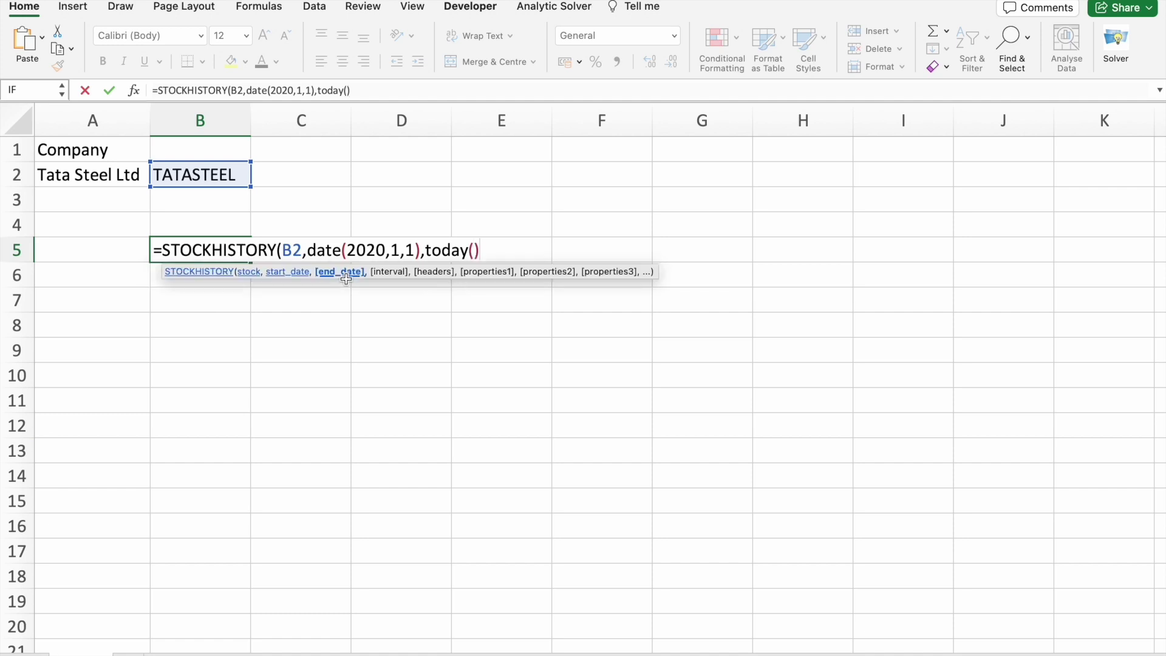
pyautogui.write(',')
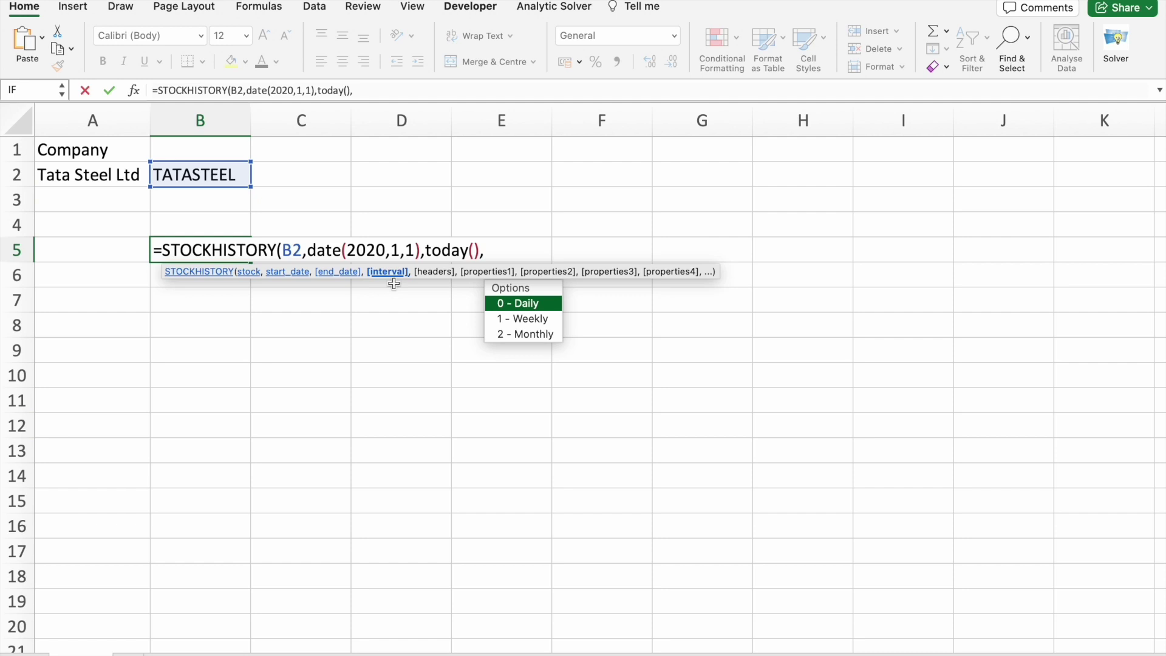
# Step: Finish the formula with interval 2, headers 1 and properties 0,1,2,3,4,5, and enter it
pyautogui.write('2,')
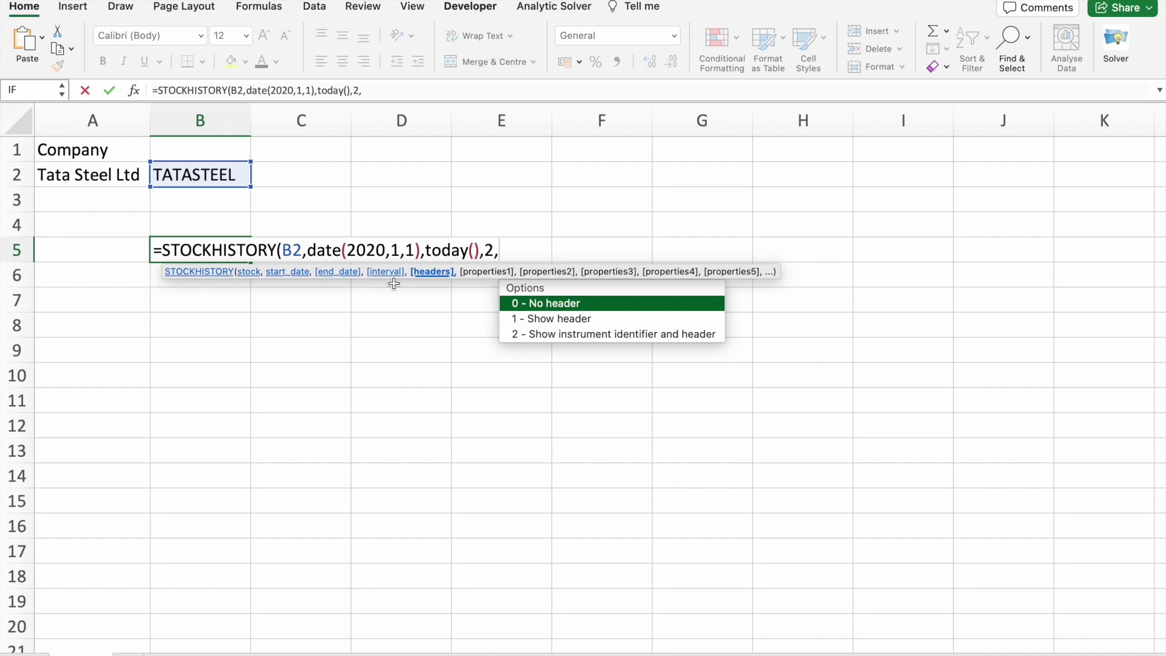
pyautogui.write('1,')
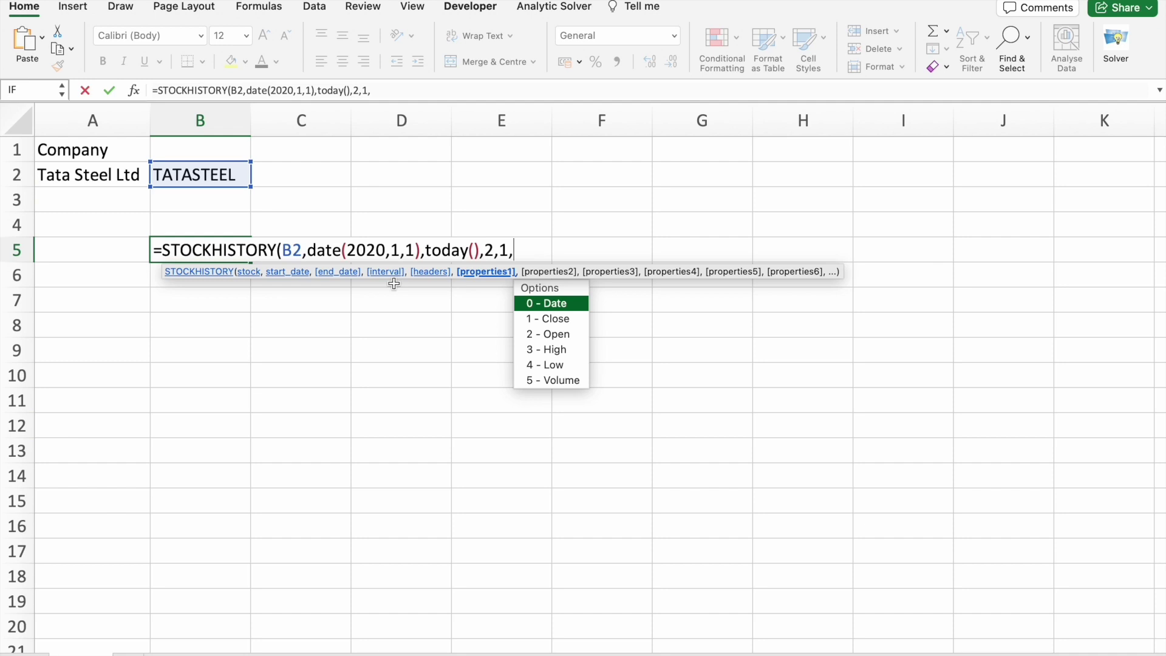
pyautogui.write('0,')
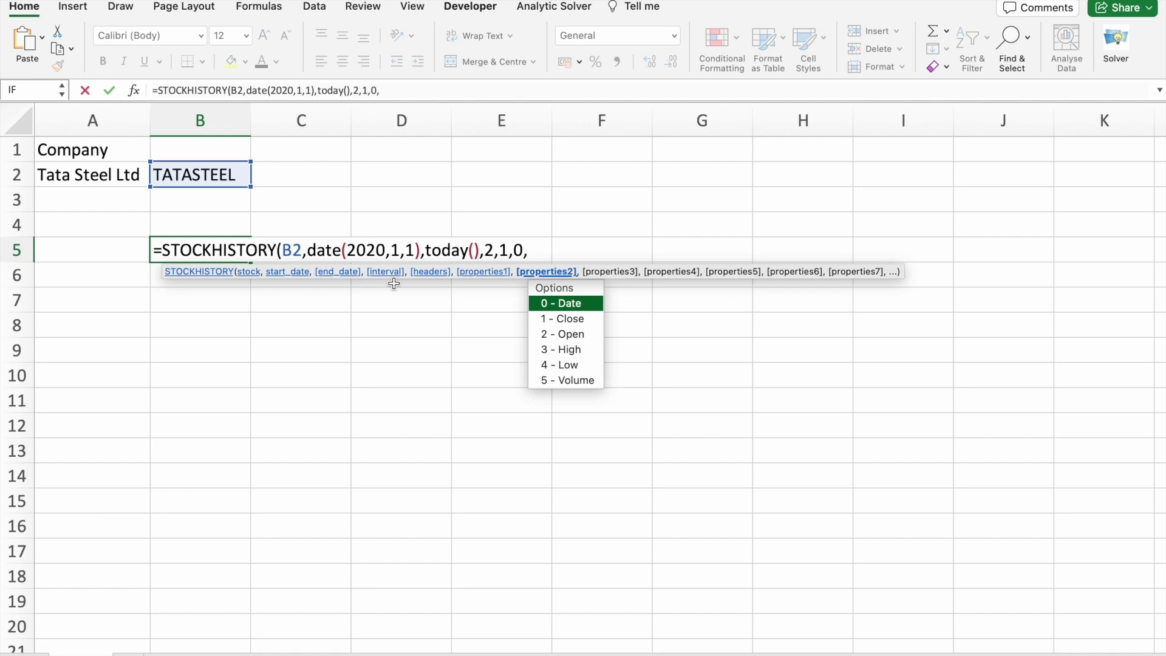
pyautogui.write('1,')
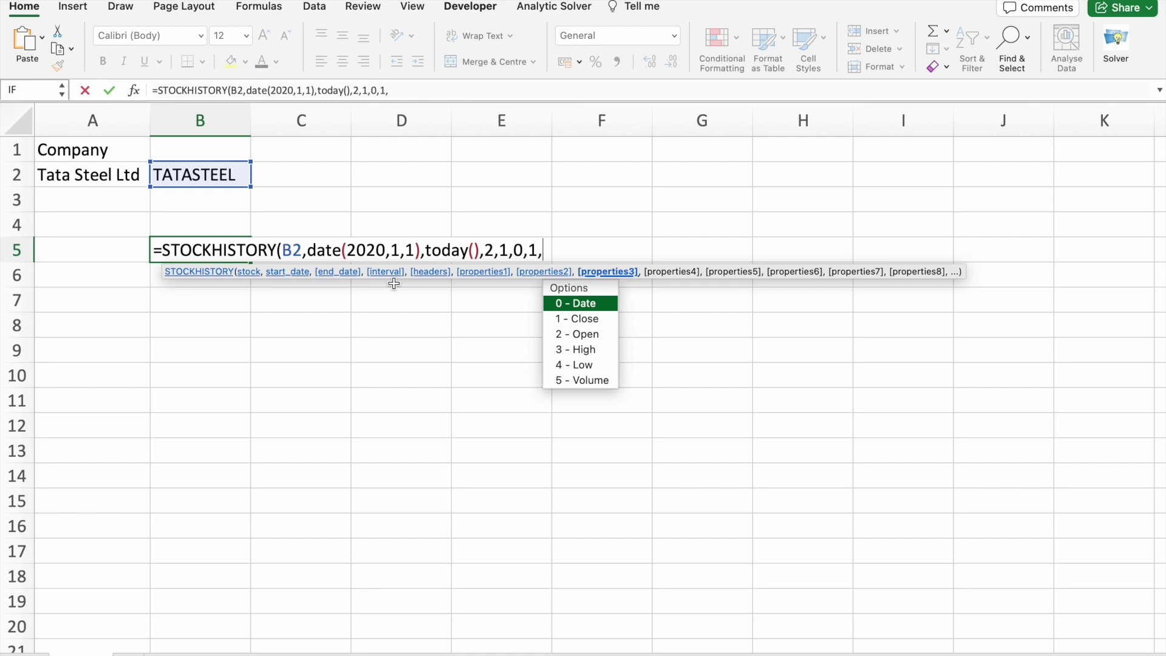
pyautogui.write('2,')
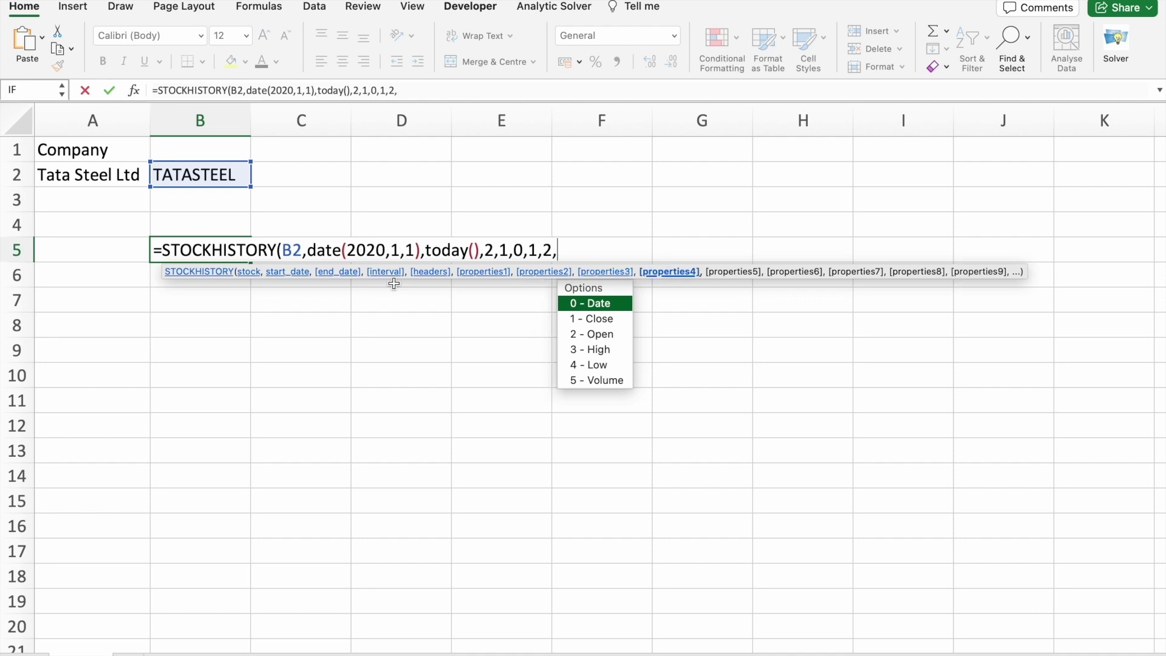
pyautogui.write('3,4,5')
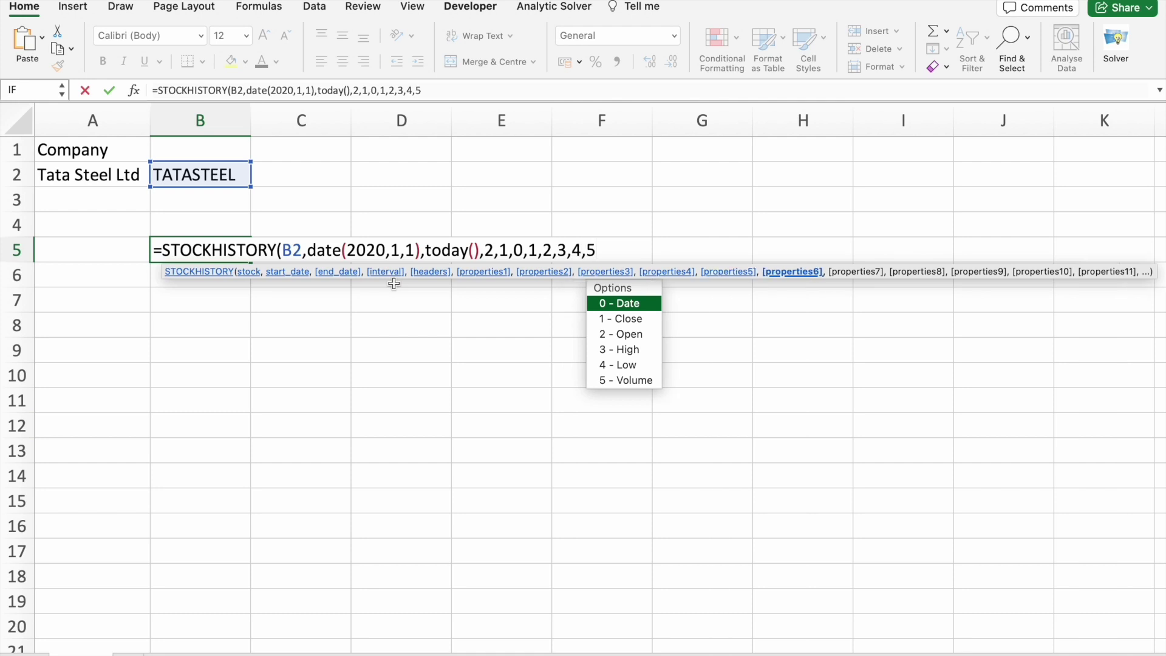
pyautogui.write(')')
pyautogui.press('Return')
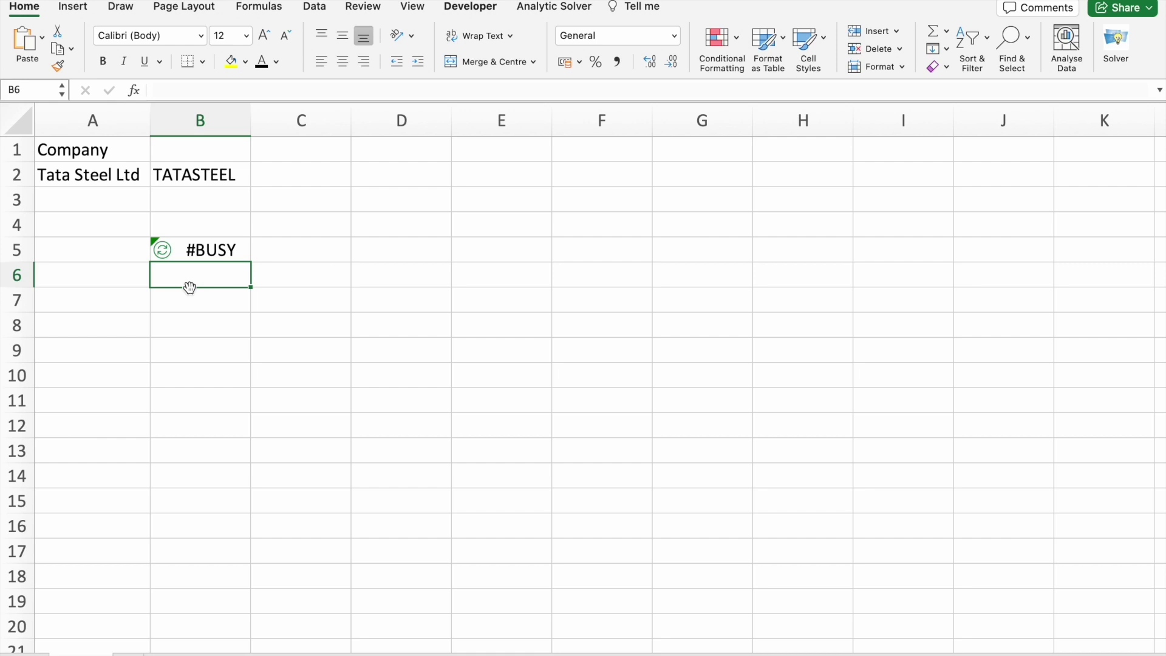
# Step: Auto-fit column G so the Volume figures show, then scroll through the spilled monthly table
pyautogui.scroll(-2, 399, 292)
pyautogui.scroll(-1, 400, 291)
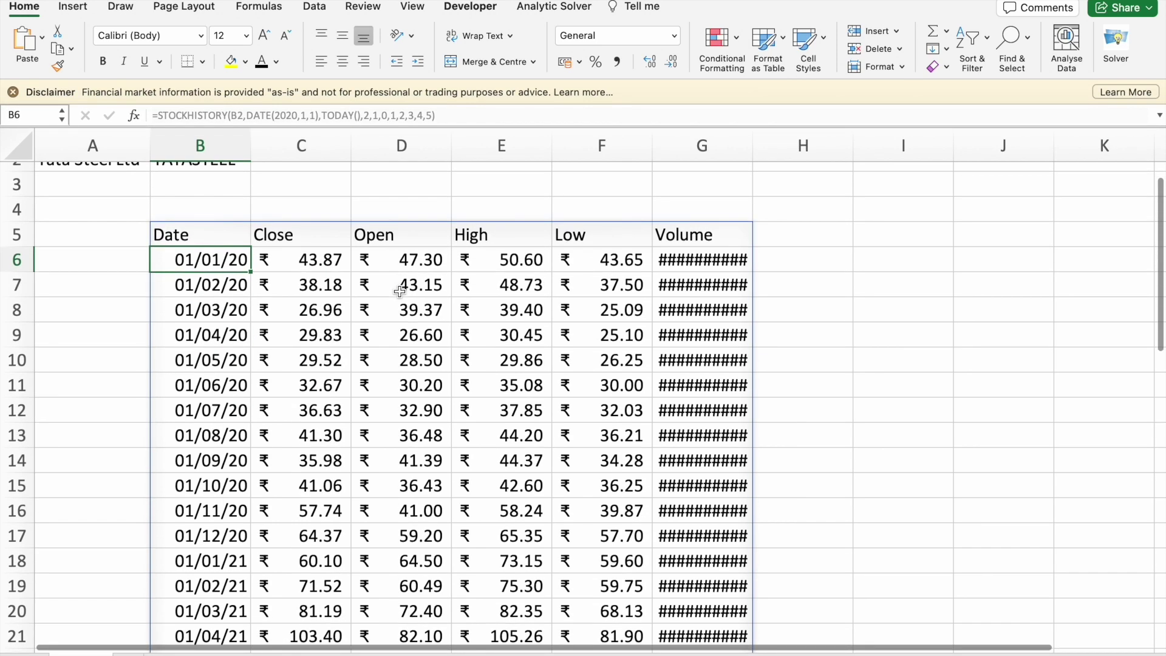
pyautogui.doubleClick(754, 145)
pyautogui.scroll(-5, 535, 413)
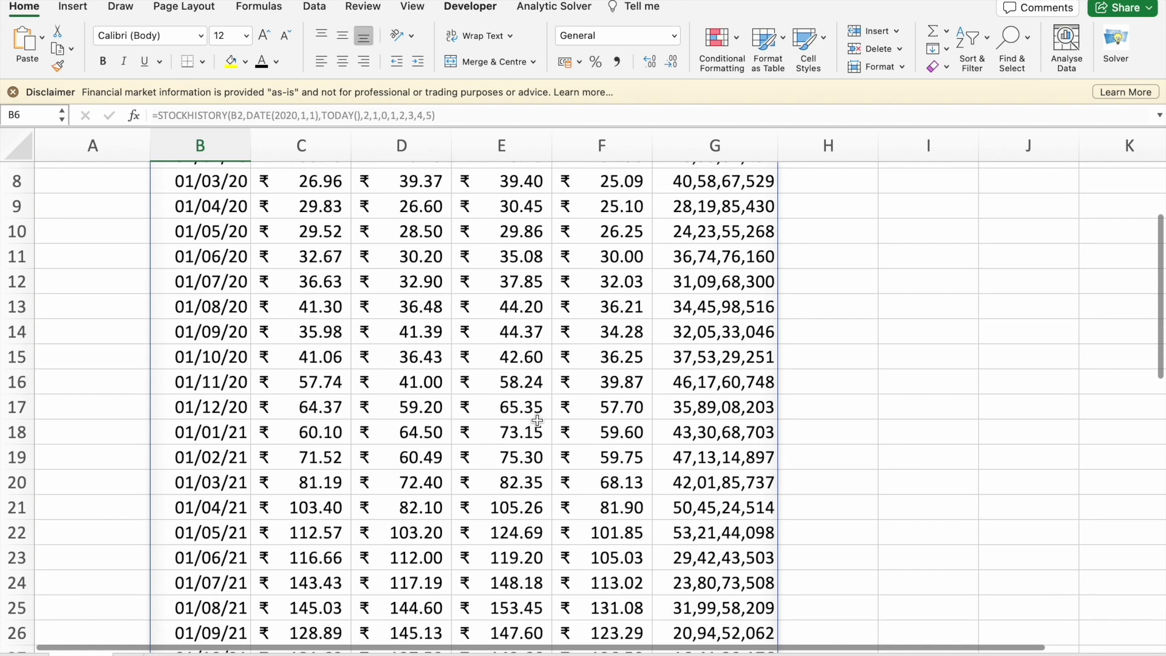
pyautogui.scroll(-6, 538, 421)
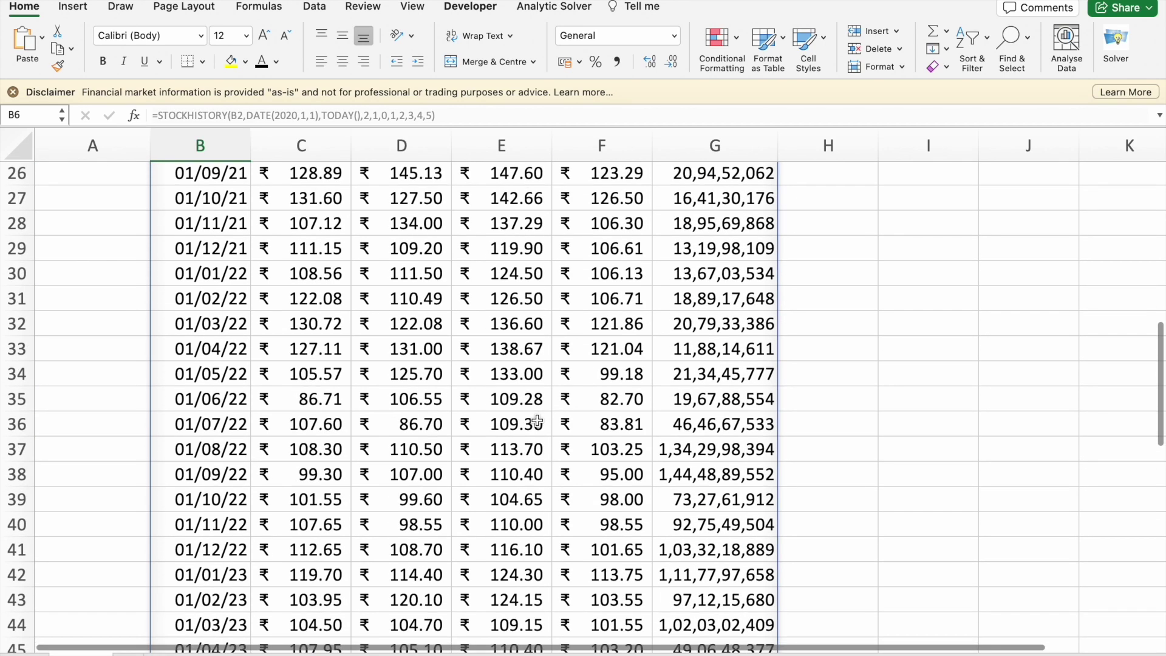
pyautogui.scroll(1, 538, 420)
pyautogui.scroll(8, 538, 419)
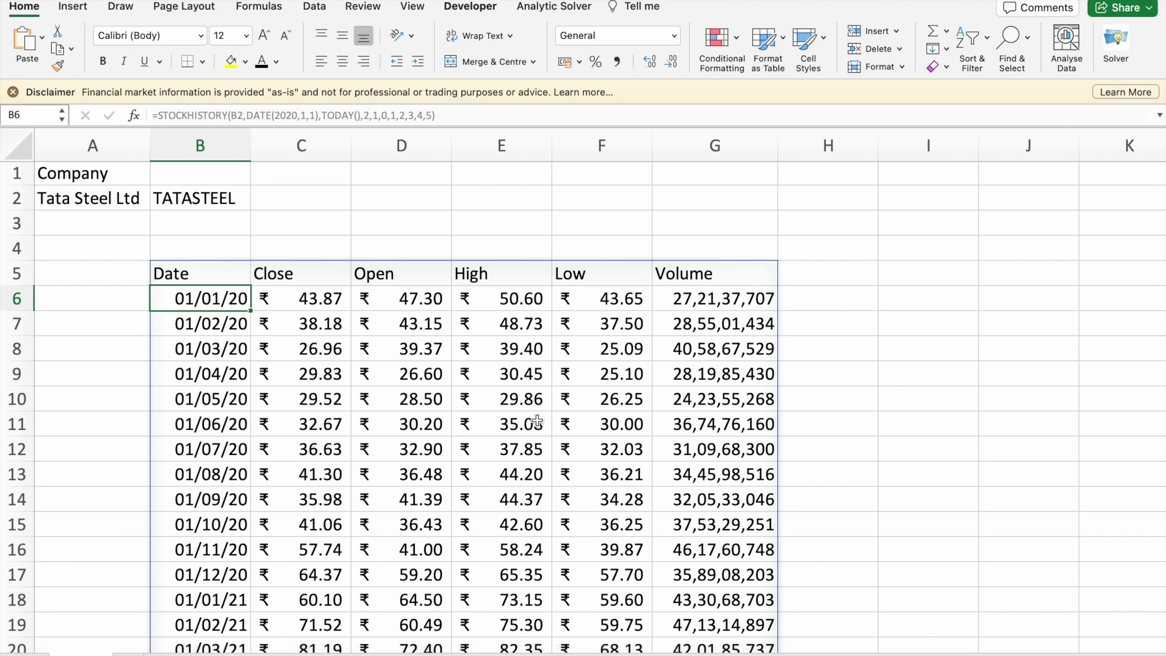
pyautogui.click(312, 300)
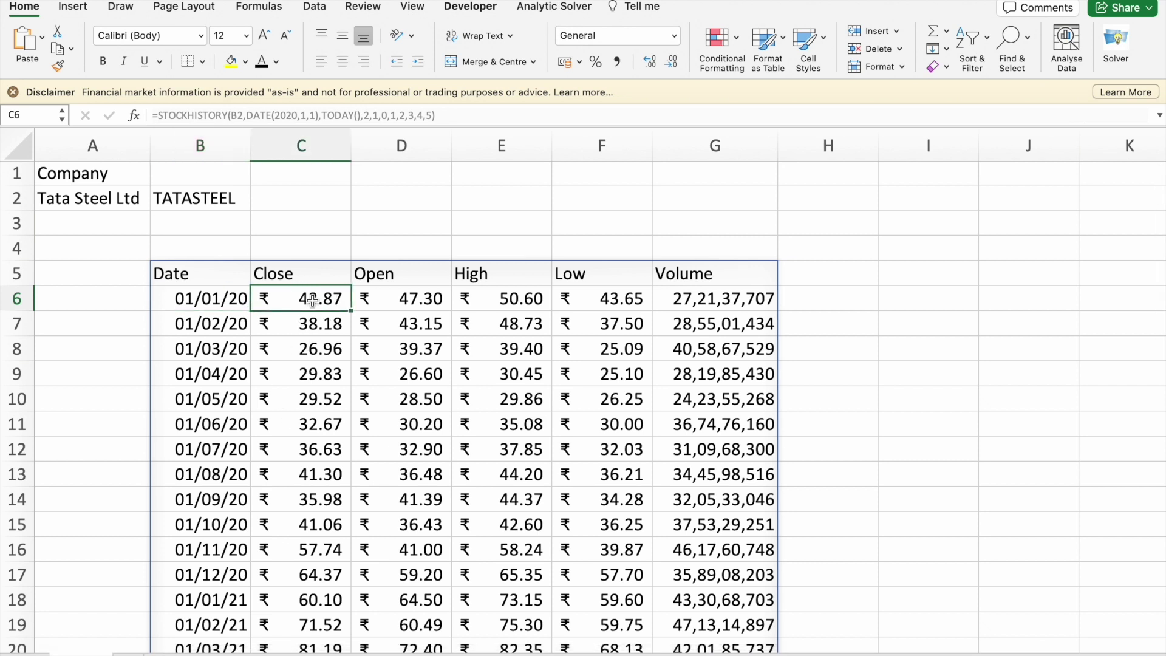
pyautogui.click(213, 297)
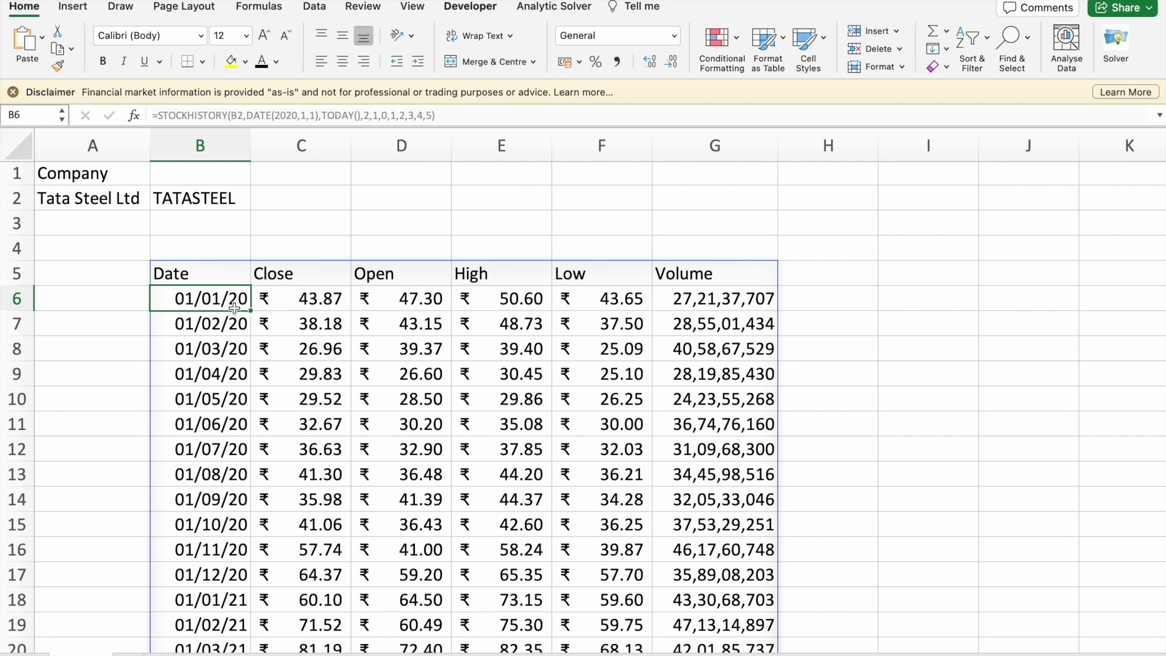
pyautogui.click(303, 302)
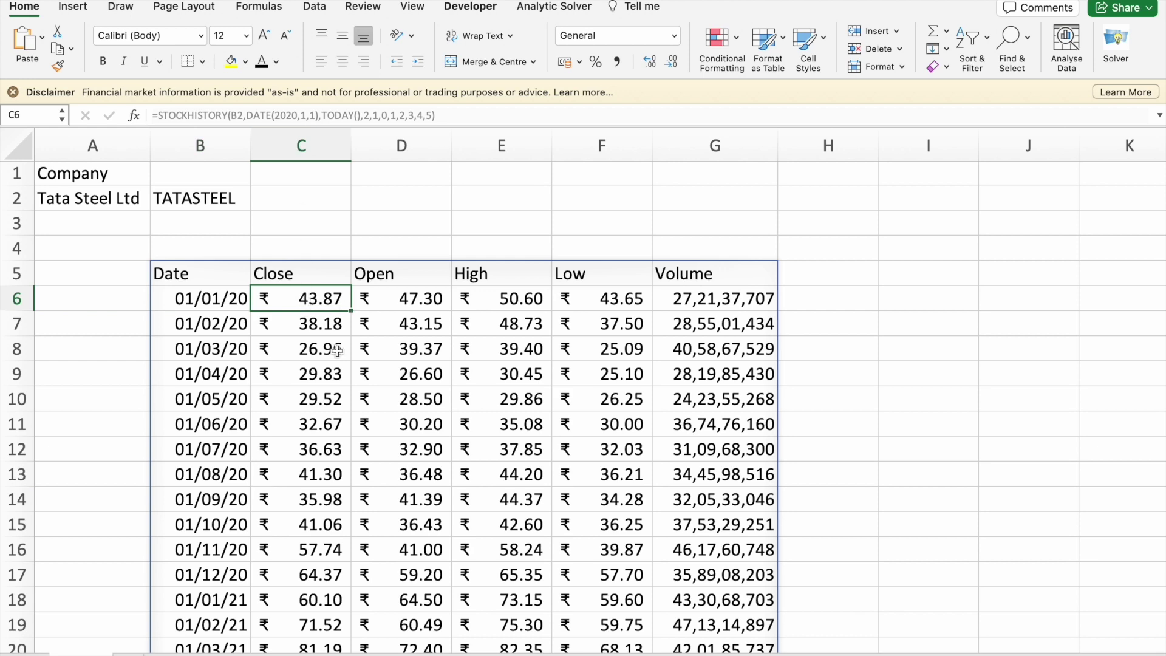
pyautogui.scroll(-10, 337, 352)
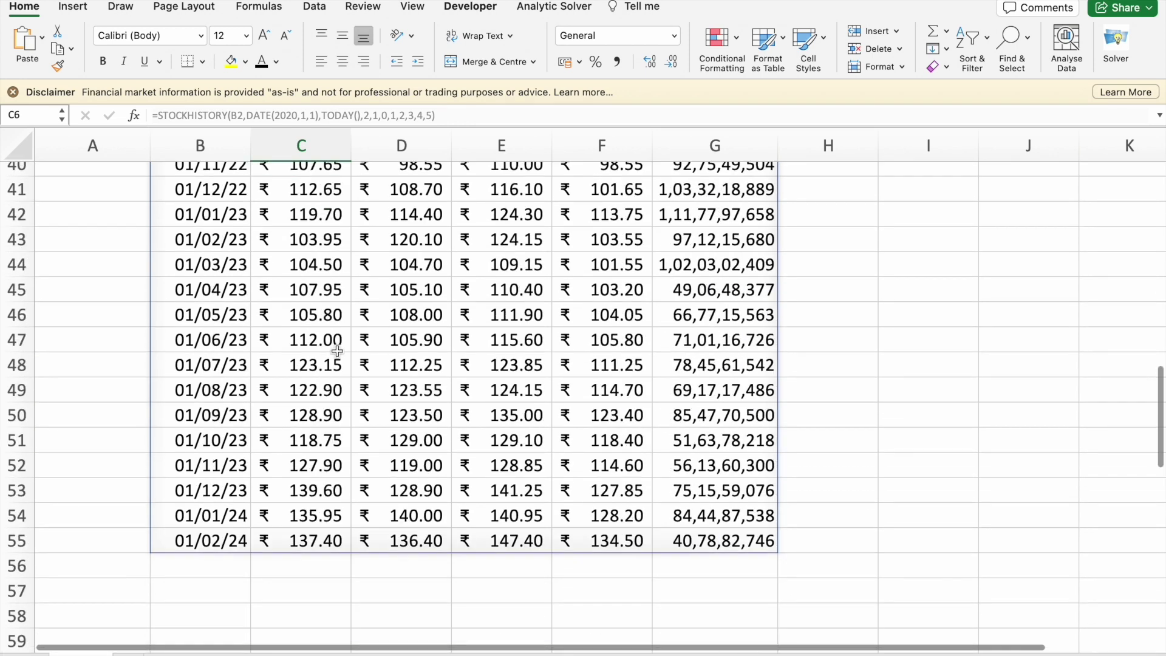
pyautogui.scroll(-2, 338, 352)
pyautogui.click(224, 446)
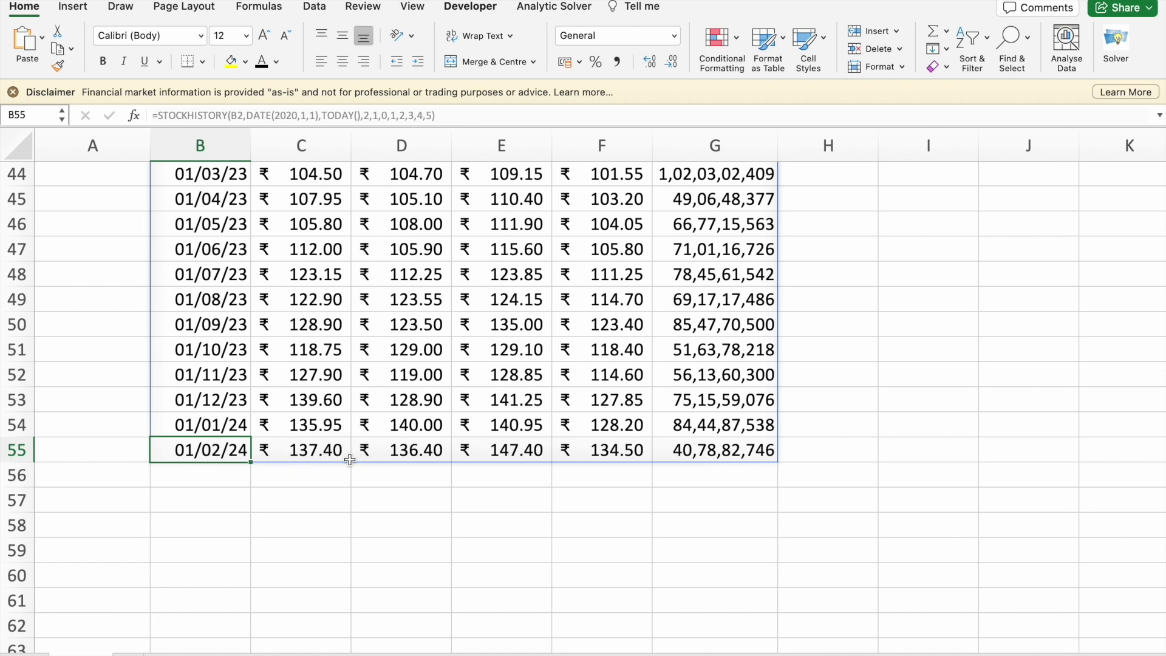
pyautogui.click(300, 456)
pyautogui.scroll(5, 300, 455)
pyautogui.scroll(15, 300, 455)
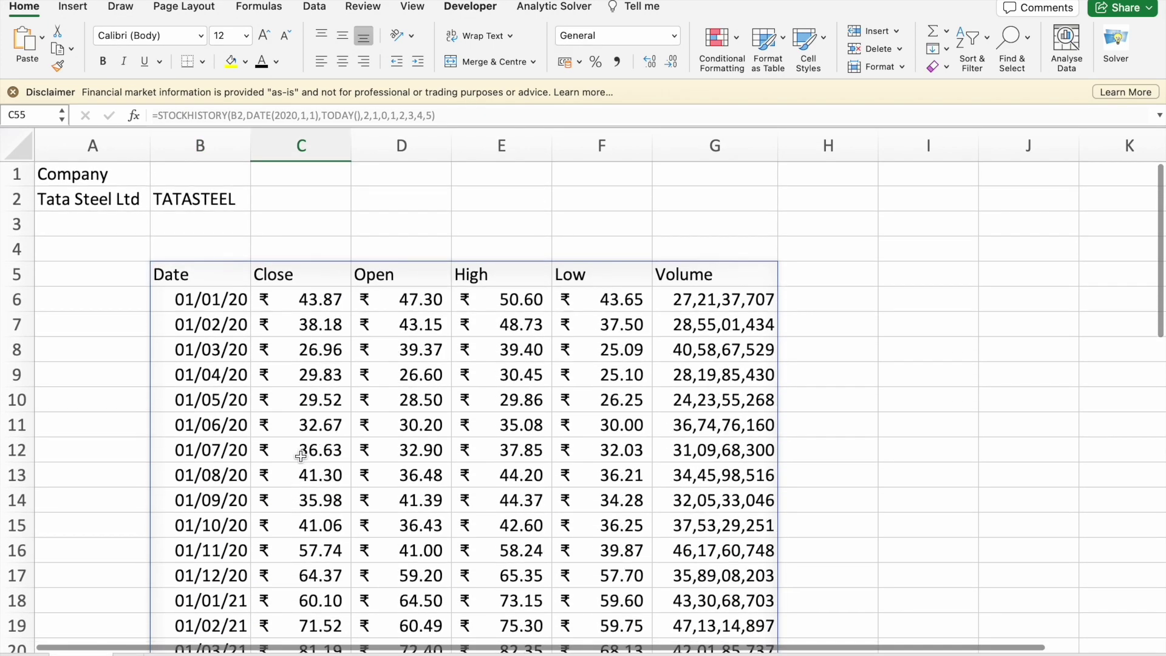
pyautogui.scroll(-20, 228, 307)
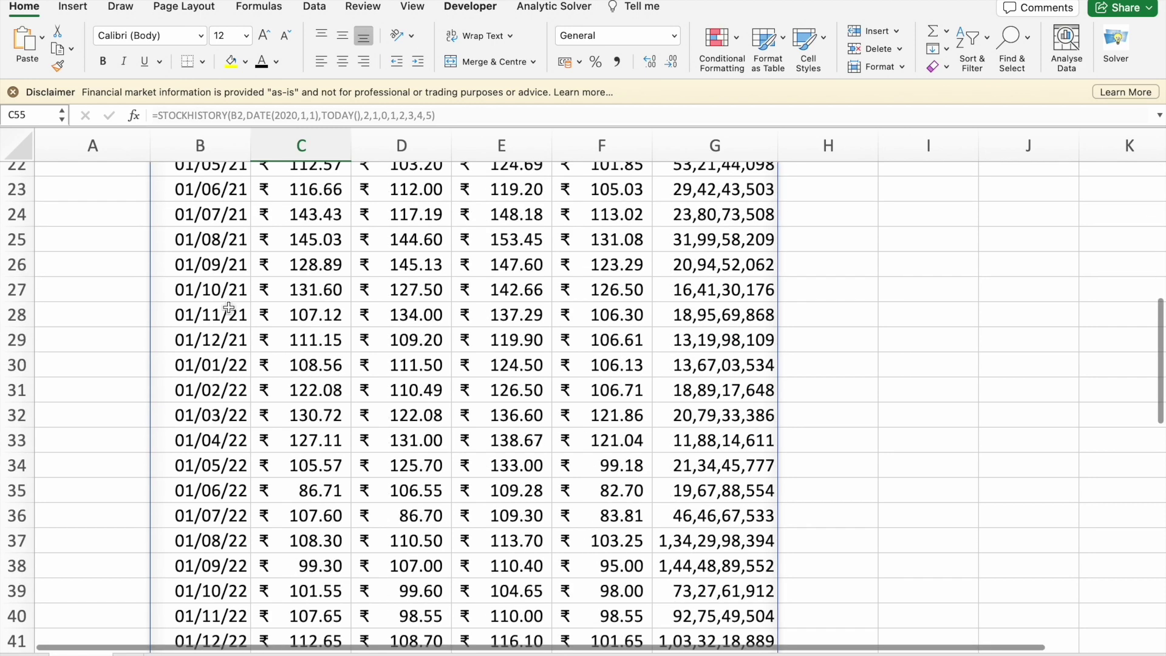
pyautogui.click(212, 328)
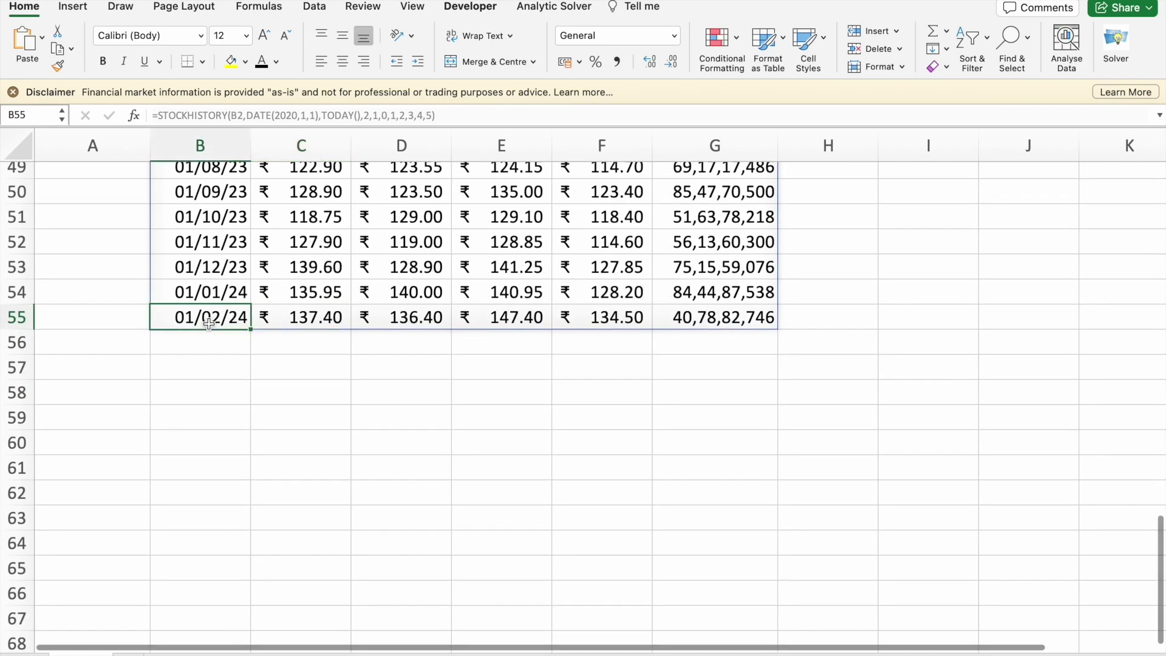
pyautogui.scroll(10, 355, 332)
pyautogui.scroll(10, 354, 336)
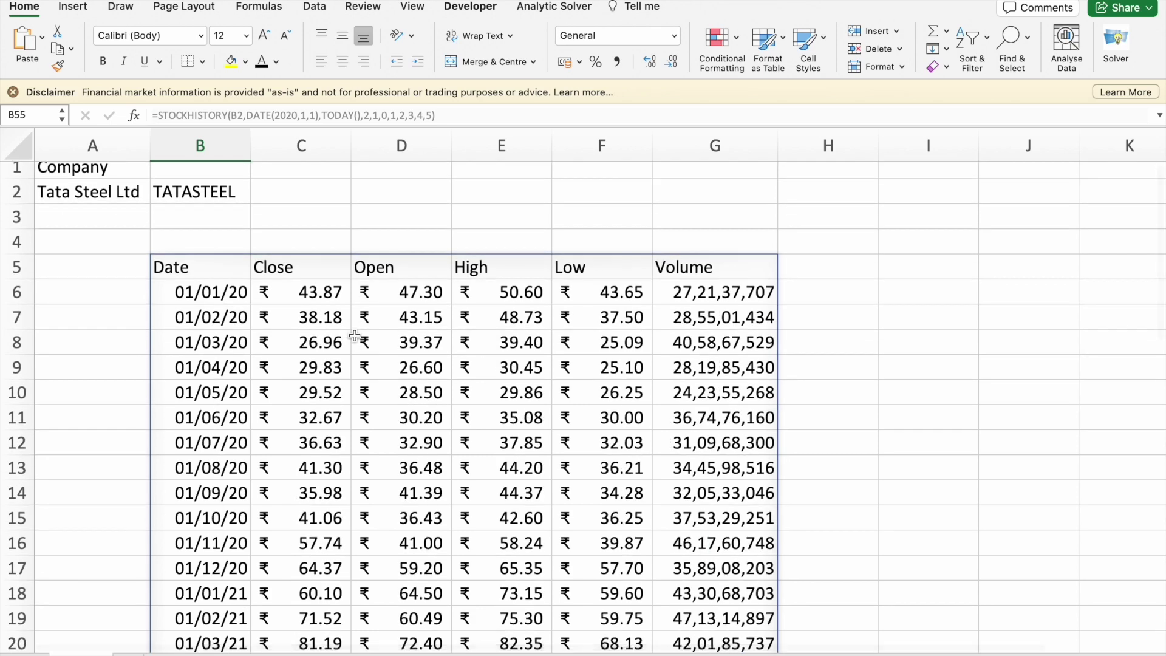
pyautogui.scroll(1, 366, 391)
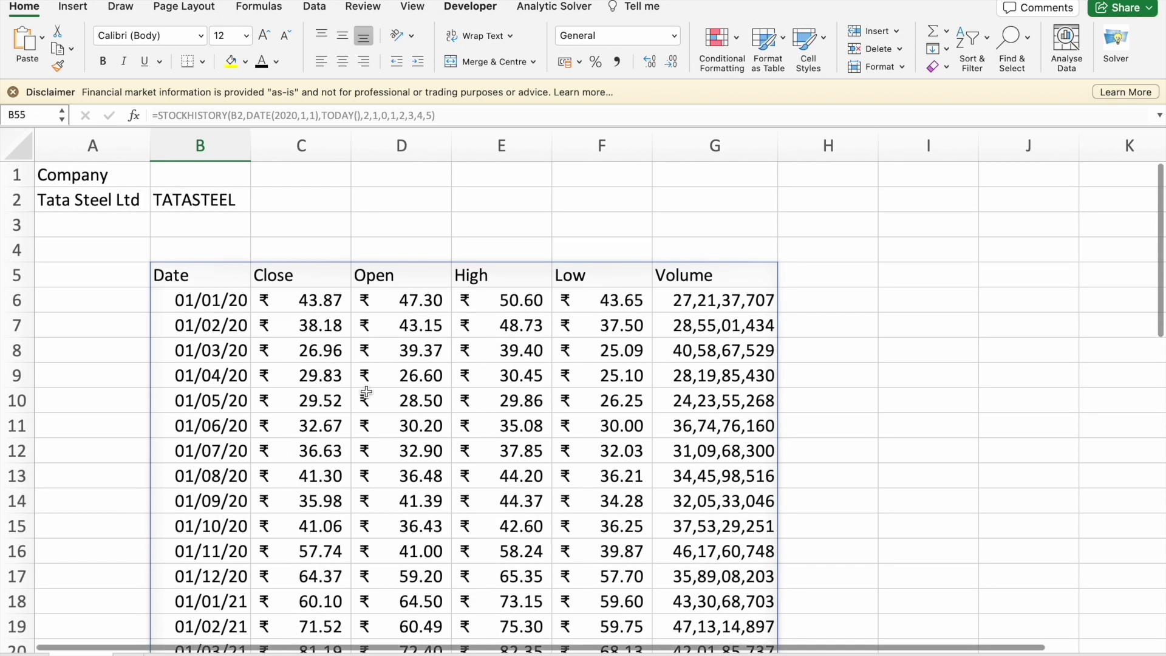